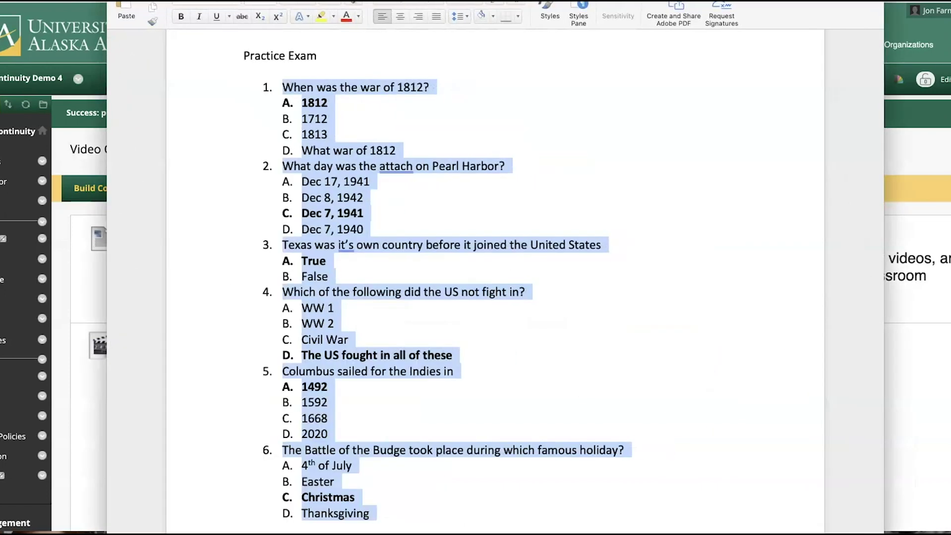
{"action": "left_click", "coordinate": [362, 163]}
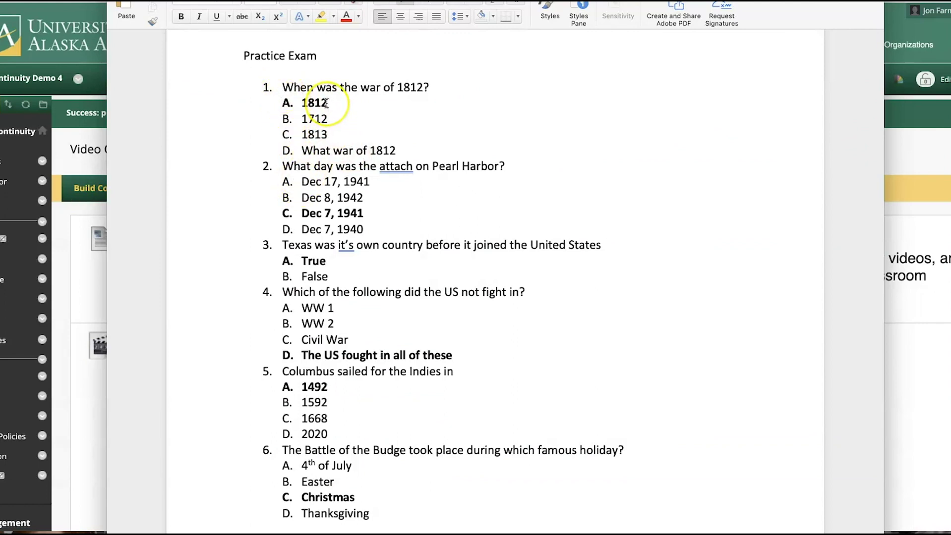
{"action": "scroll", "coordinate": [339, 191], "scroll_direction": "up", "scroll_amount": 3}
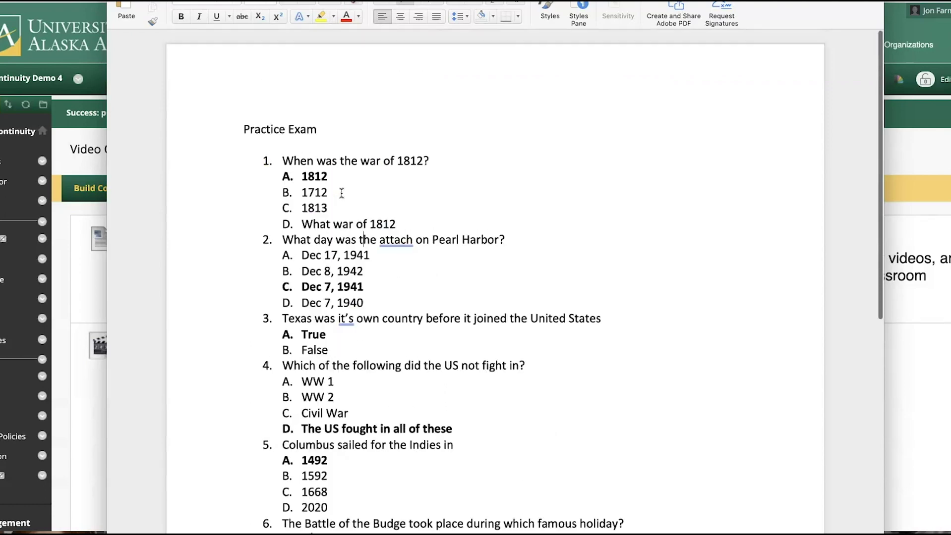
{"action": "scroll", "coordinate": [342, 193], "scroll_direction": "down", "scroll_amount": 2}
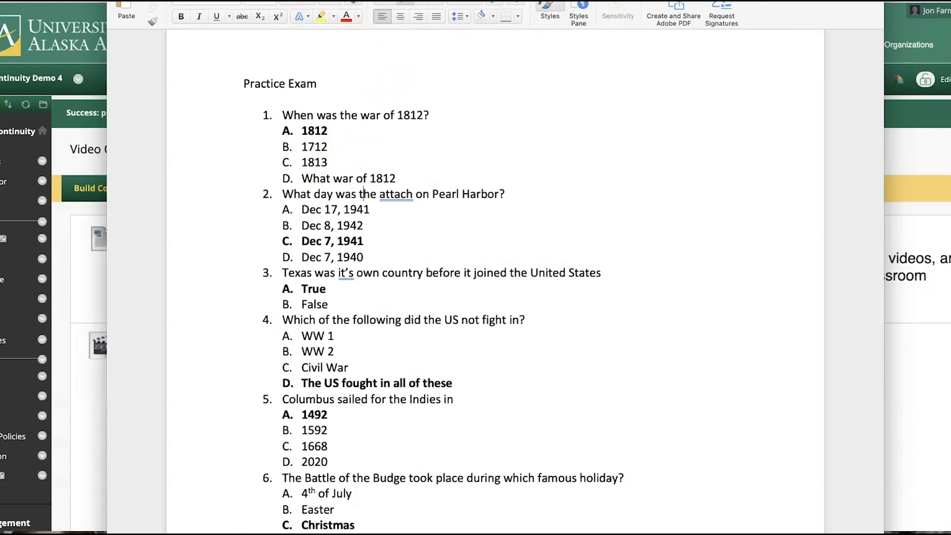
Switch to the Blackboard Test Generator page and place the cursor in its empty question area
{"action": "left_click_drag", "start_coordinate": [399, 0], "coordinate": [486, 18]}
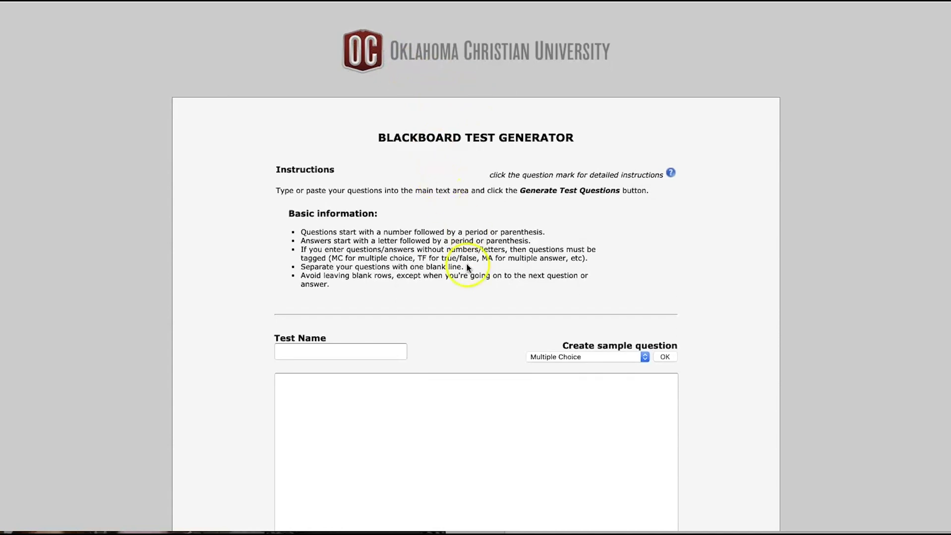
{"action": "scroll", "coordinate": [467, 267], "scroll_direction": "down", "scroll_amount": 5}
{"action": "scroll", "coordinate": [467, 268], "scroll_direction": "down", "scroll_amount": 1}
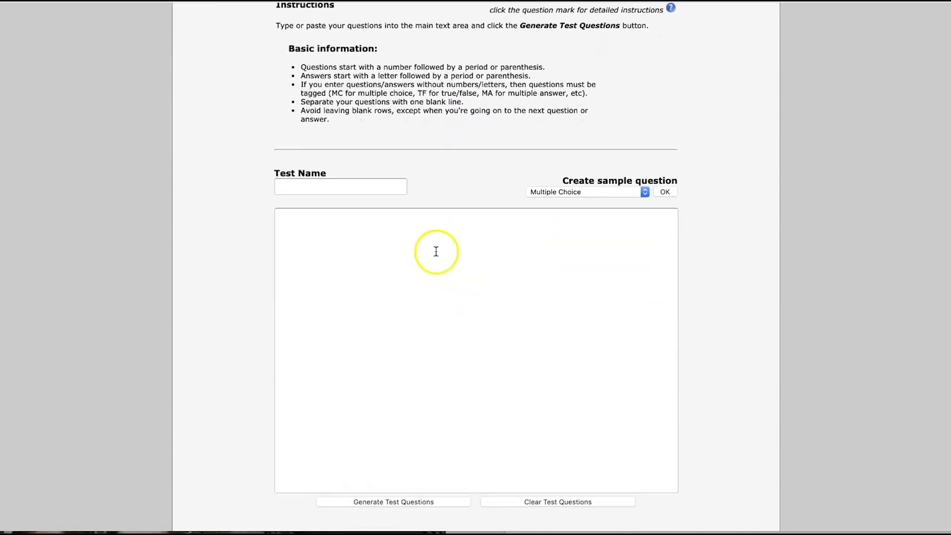
{"action": "left_click", "coordinate": [294, 226]}
{"action": "left_click", "coordinate": [288, 216]}
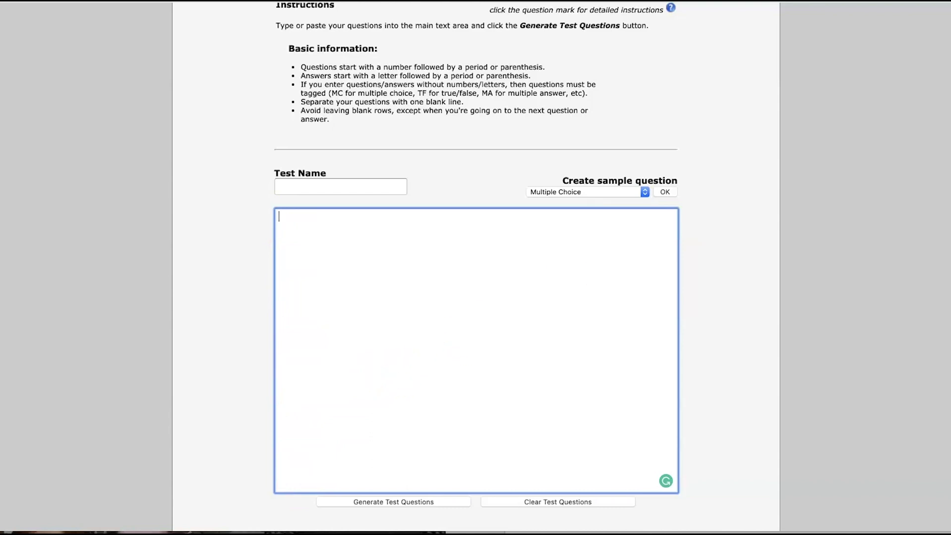
Copy all six numbered questions with their answers from the Word practice exam and paste them into the Blackboard Test Generator's question area
{"action": "key", "text": "super+Tab"}
{"action": "left_click_drag", "start_coordinate": [948, 106], "coordinate": [657, 0]}
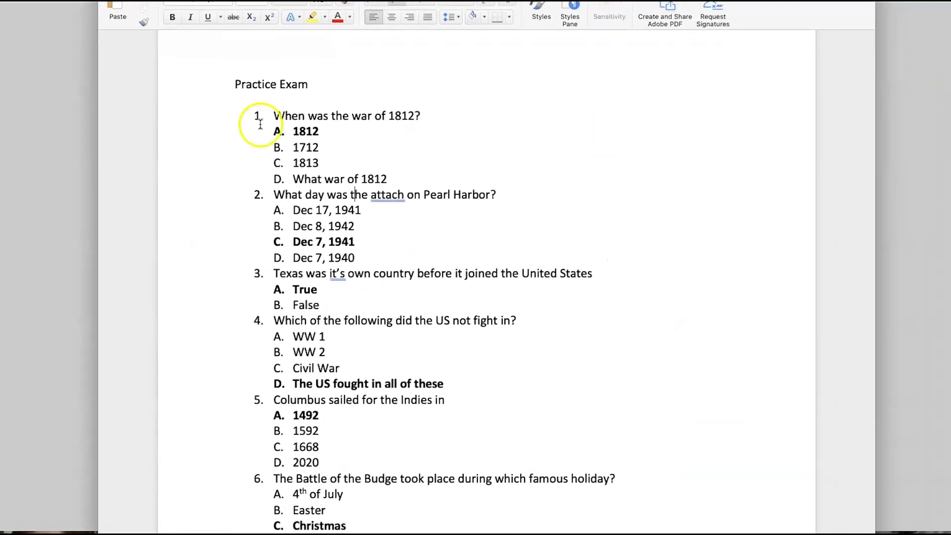
{"action": "left_click_drag", "start_coordinate": [266, 116], "coordinate": [372, 459]}
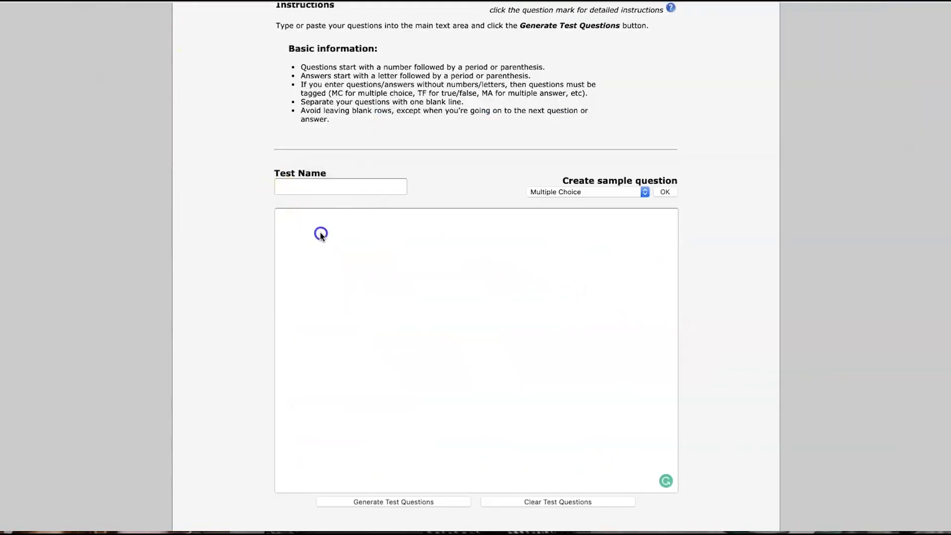
{"action": "left_click", "coordinate": [320, 234]}
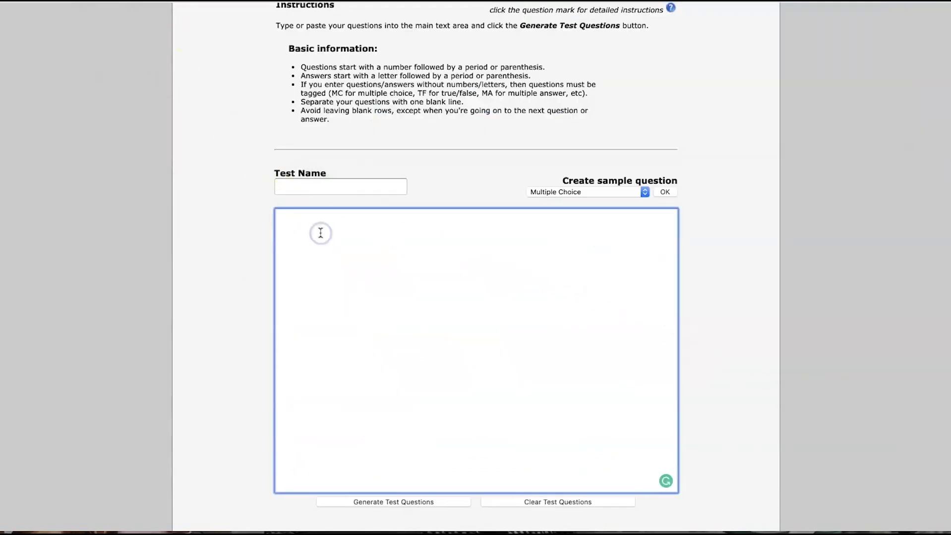
{"action": "key", "text": "super+v"}
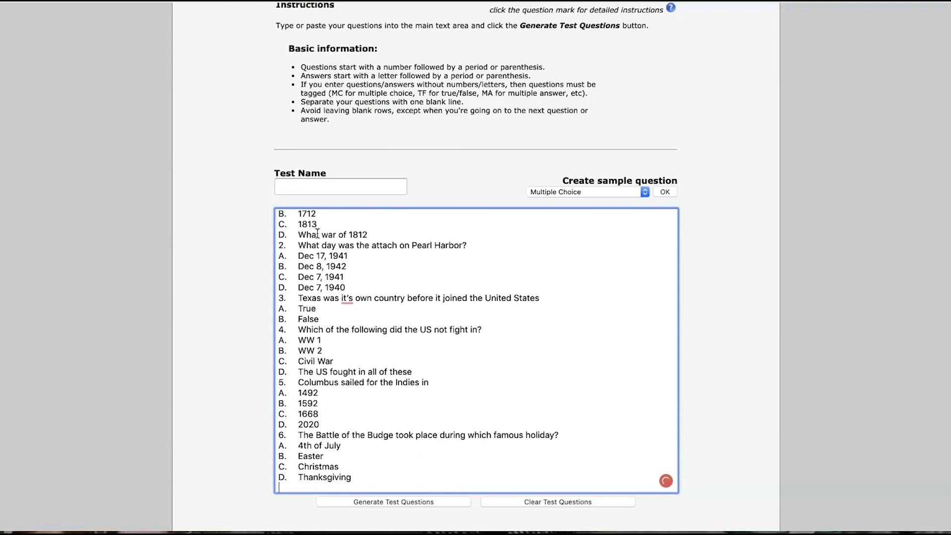
Insert a blank line before question 2 and before question 3 in the pasted exam text
{"action": "scroll", "coordinate": [326, 241], "scroll_direction": "up", "scroll_amount": 1}
{"action": "key", "text": "Up"}
{"action": "key", "text": "Up"}
{"action": "key", "text": "Up"}
{"action": "key", "text": "Up"}
{"action": "key", "text": "Up"}
{"action": "key", "text": "Up"}
{"action": "key", "text": "Up"}
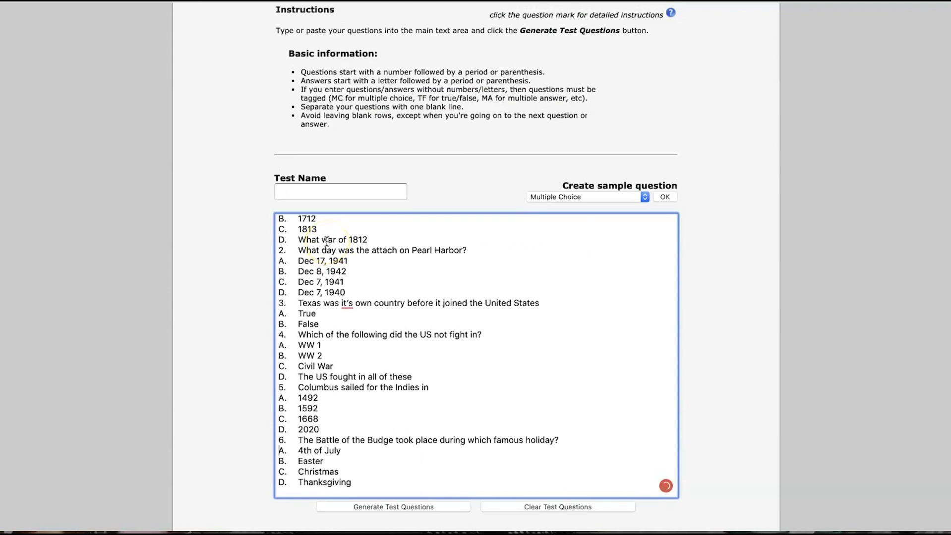
{"action": "key", "text": "Up"}
{"action": "key", "text": "Up"}
{"action": "key", "text": "Up"}
{"action": "key", "text": "Up"}
{"action": "key", "text": "Up"}
{"action": "key", "text": "Up"}
{"action": "key", "text": "Up"}
{"action": "key", "text": "Up"}
{"action": "key", "text": "Up"}
{"action": "key", "text": "Up"}
{"action": "key", "text": "Up"}
{"action": "key", "text": "Up"}
{"action": "key", "text": "Up"}
{"action": "key", "text": "Up"}
{"action": "key", "text": "Up"}
{"action": "key", "text": "Up"}
{"action": "key", "text": "Up"}
{"action": "key", "text": "Up"}
{"action": "key", "text": "Up"}
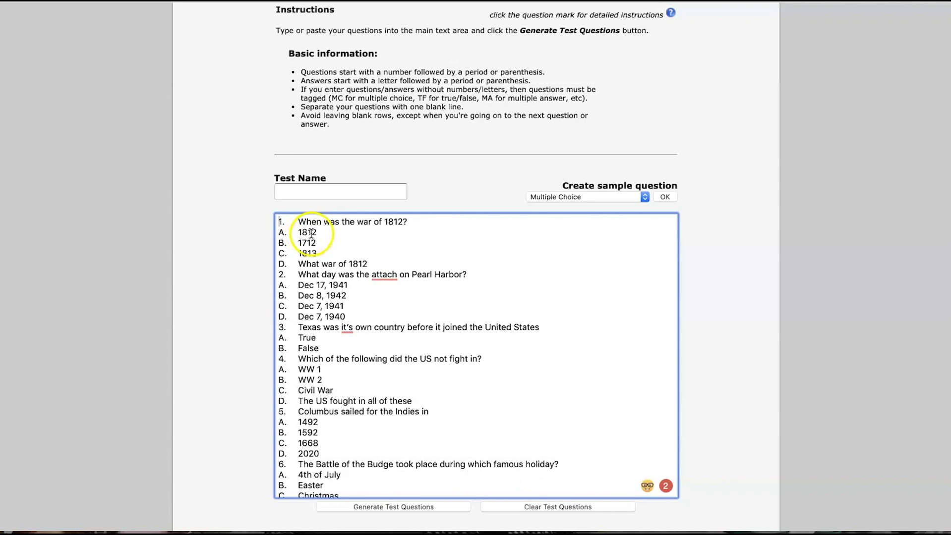
{"action": "left_click", "coordinate": [377, 261]}
{"action": "scroll", "coordinate": [376, 261], "scroll_direction": "down", "scroll_amount": 1}
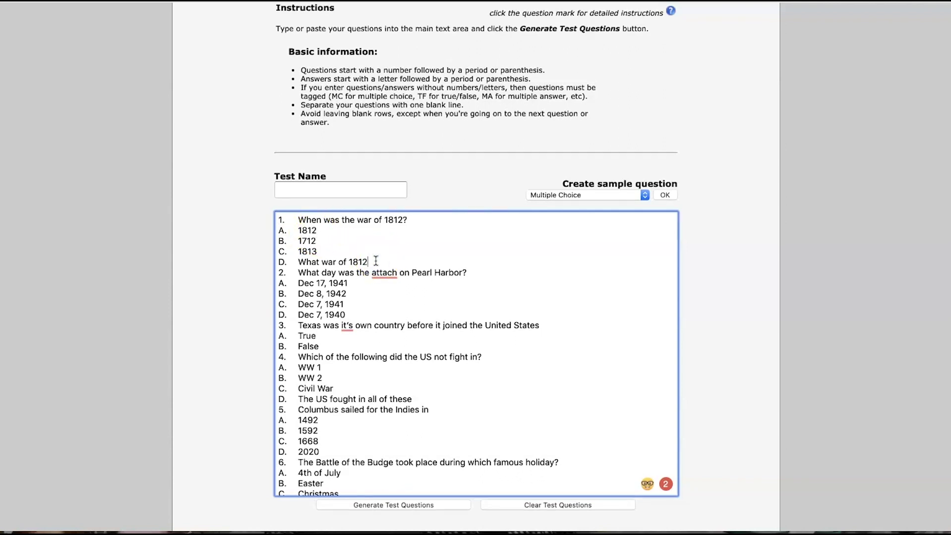
{"action": "key", "text": "Return"}
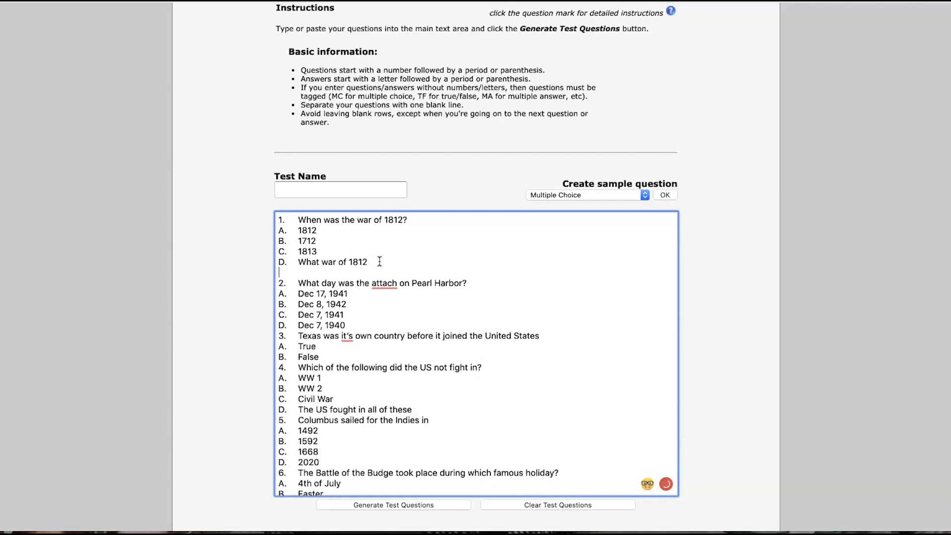
{"action": "left_click", "coordinate": [354, 327]}
{"action": "key", "text": "Return"}
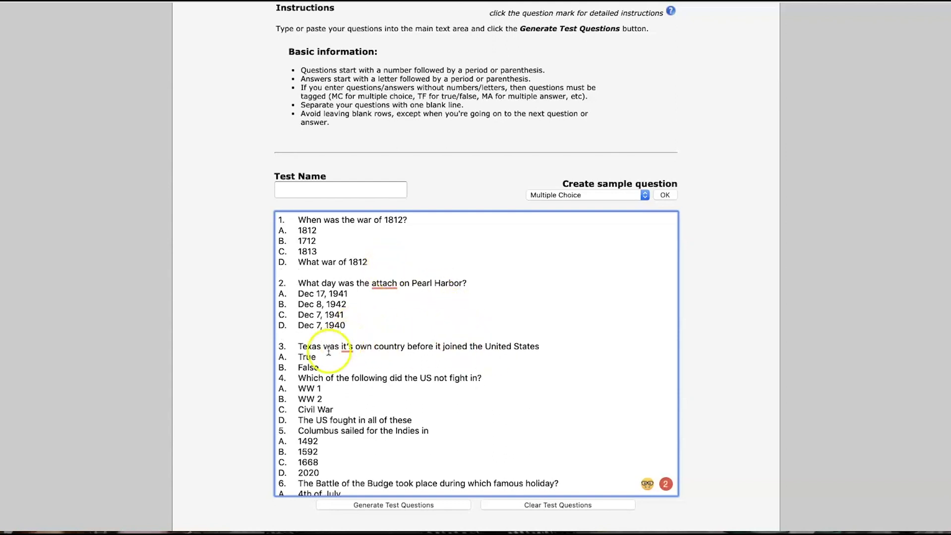
Insert a blank line before each of questions 4, 5 and 6
{"action": "left_click", "coordinate": [327, 368]}
{"action": "key", "text": "Return"}
{"action": "left_click", "coordinate": [418, 431]}
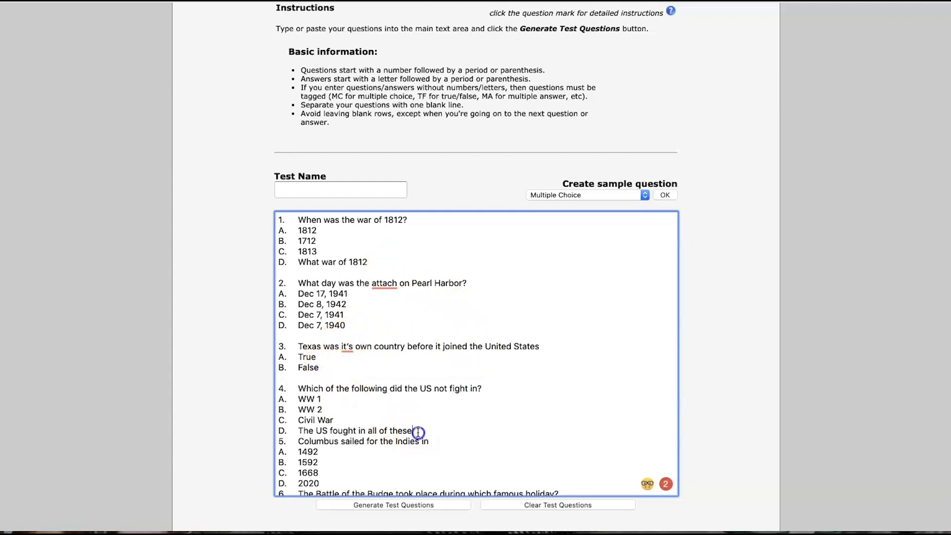
{"action": "key", "text": "Return"}
{"action": "scroll", "coordinate": [420, 437], "scroll_direction": "down", "scroll_amount": 3}
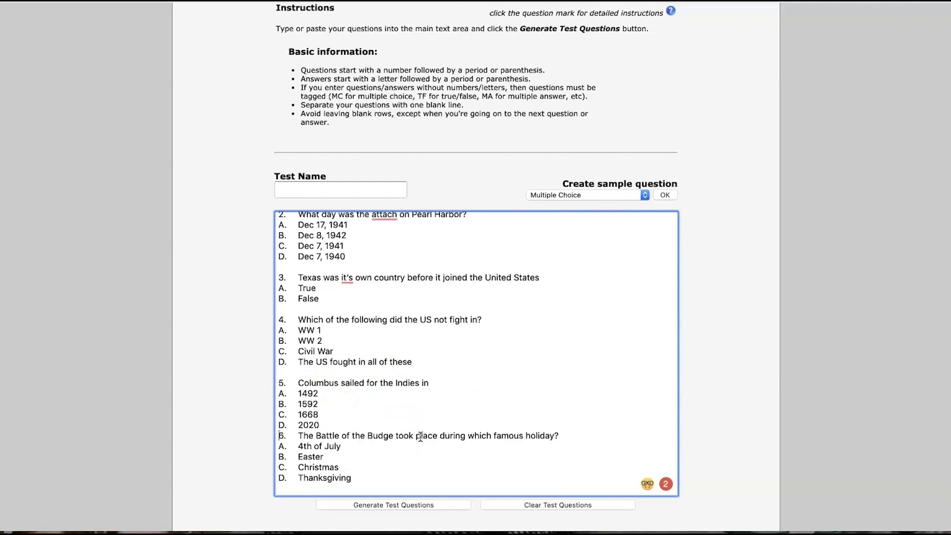
{"action": "left_click", "coordinate": [411, 440]}
{"action": "left_click", "coordinate": [328, 426]}
{"action": "key", "text": "Return"}
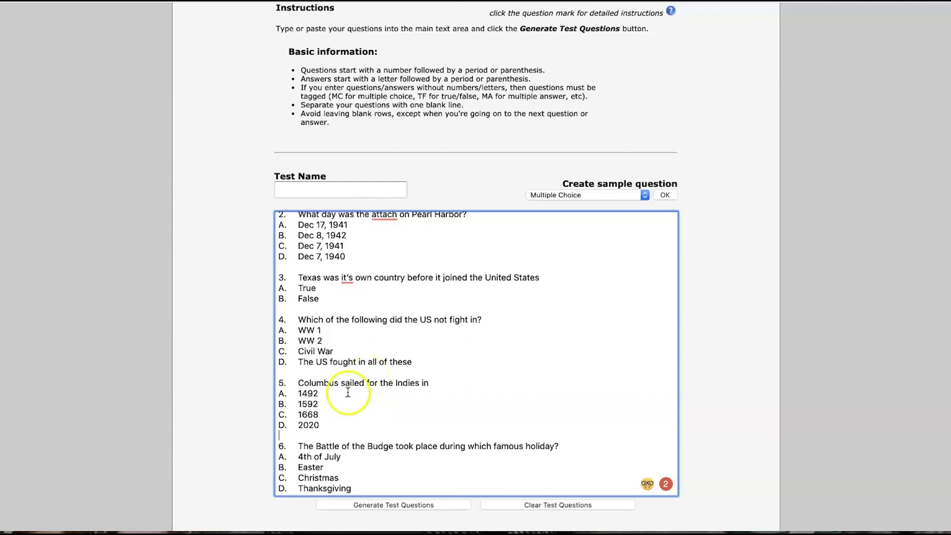
Mark the correct answers with an asterisk: C. Christmas for question 6, A. 1492 for question 5 and D for question 4
{"action": "left_click", "coordinate": [279, 478]}
{"action": "type", "text": "*"}
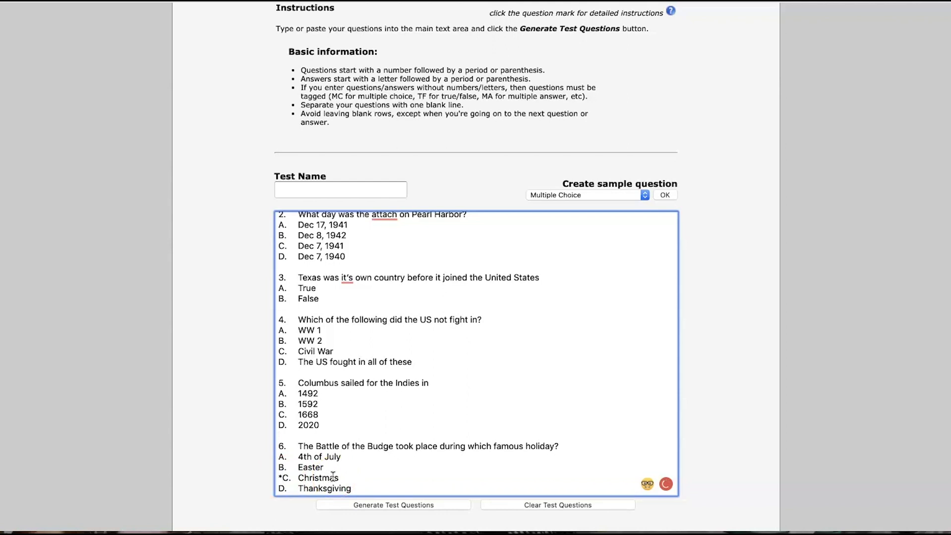
{"action": "left_click", "coordinate": [281, 394]}
{"action": "type", "text": "*"}
{"action": "left_click", "coordinate": [277, 362]}
{"action": "type", "text": "*"}
Put an asterisk before the correct answers A. True in question 3, C. Dec 7, 1941 in question 2 and A. 1812 in question 1
{"action": "left_click", "coordinate": [642, 195]}
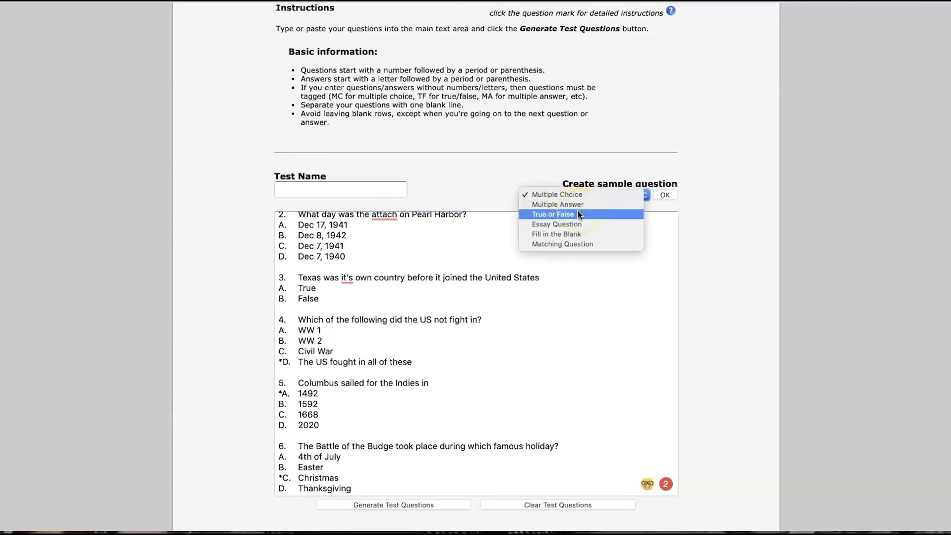
{"action": "left_click", "coordinate": [585, 195]}
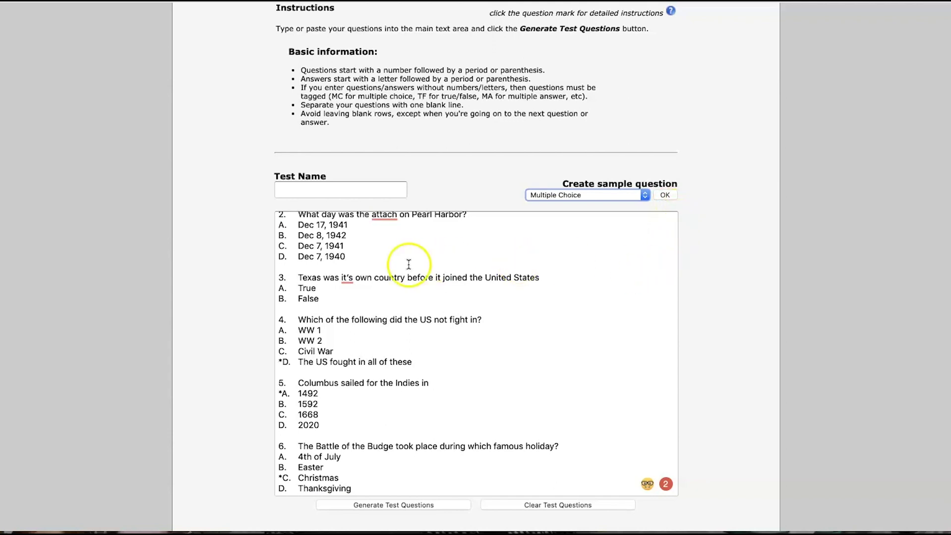
{"action": "left_click", "coordinate": [293, 288]}
{"action": "type", "text": "*"}
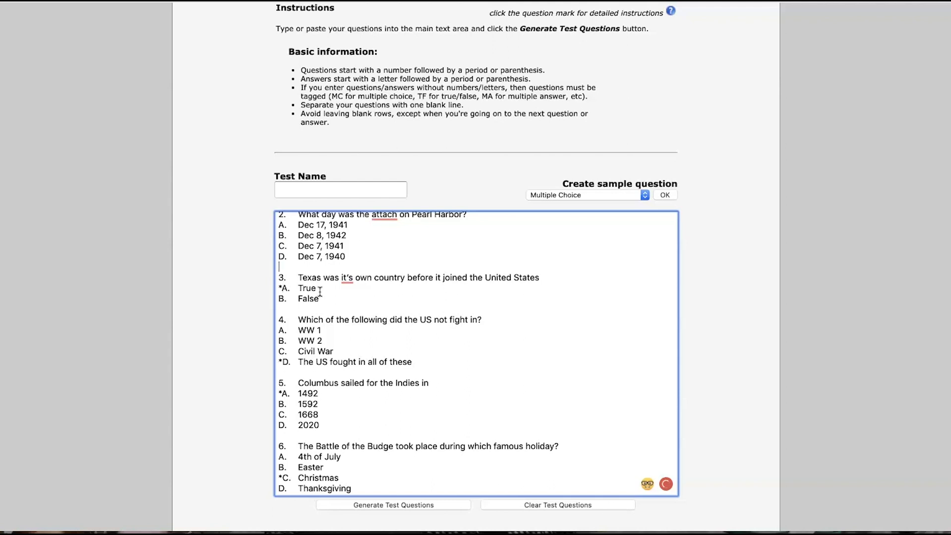
{"action": "key", "text": "Up"}
{"action": "key", "text": "Up"}
{"action": "key", "text": "Up"}
{"action": "key", "text": "Up"}
{"action": "key", "text": "Up"}
{"action": "key", "text": "Up"}
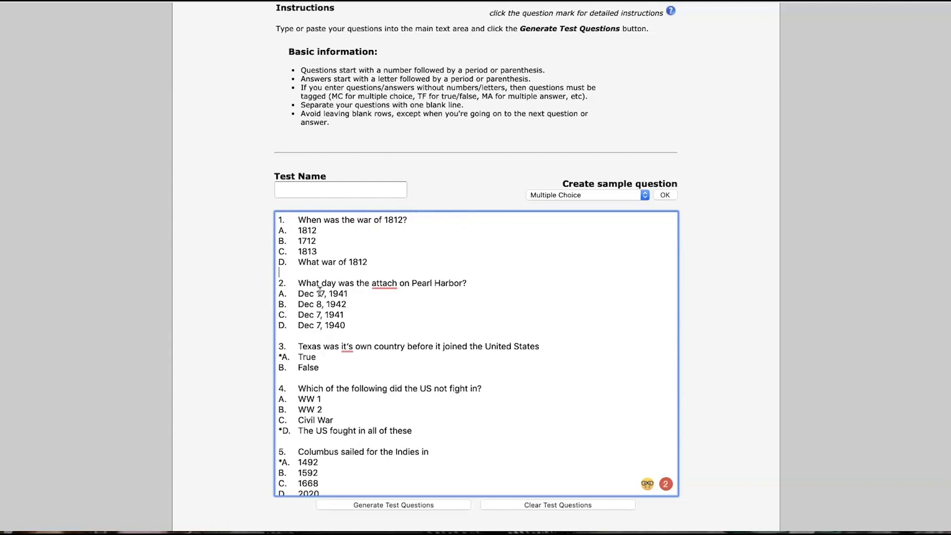
{"action": "left_click", "coordinate": [279, 316]}
{"action": "type", "text": "*"}
{"action": "left_click", "coordinate": [279, 234]}
{"action": "type", "text": "*"}
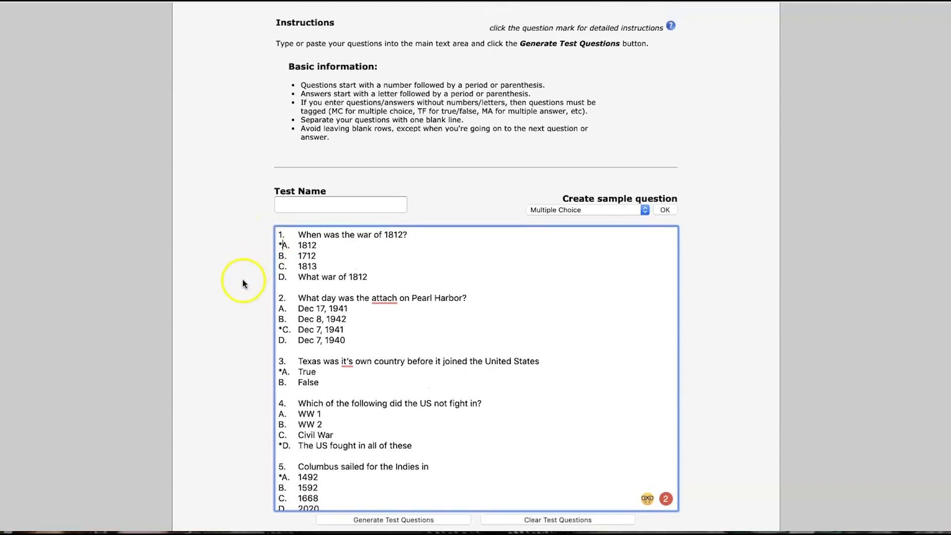
Generate the test questions from the formatted exam text and review the parsed questions
{"action": "scroll", "coordinate": [245, 283], "scroll_direction": "down", "scroll_amount": 2}
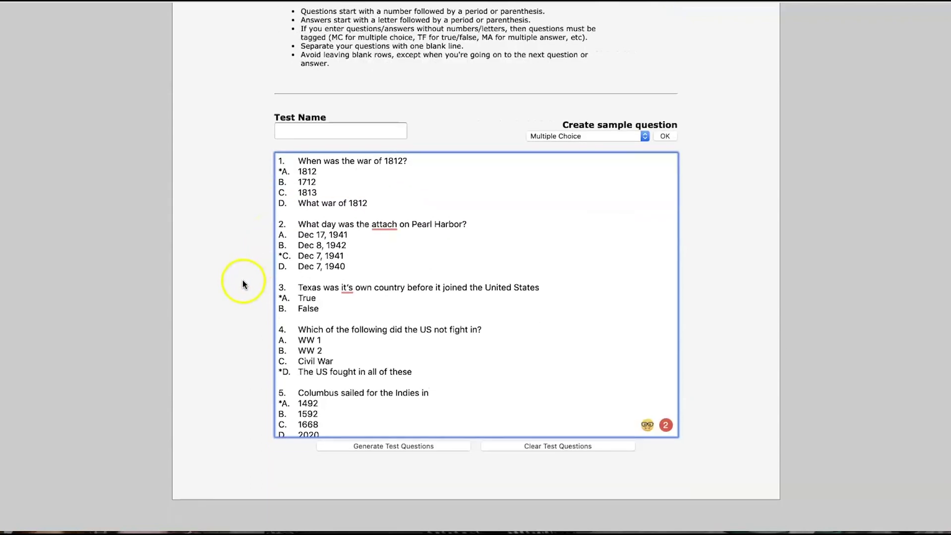
{"action": "left_click", "coordinate": [385, 446]}
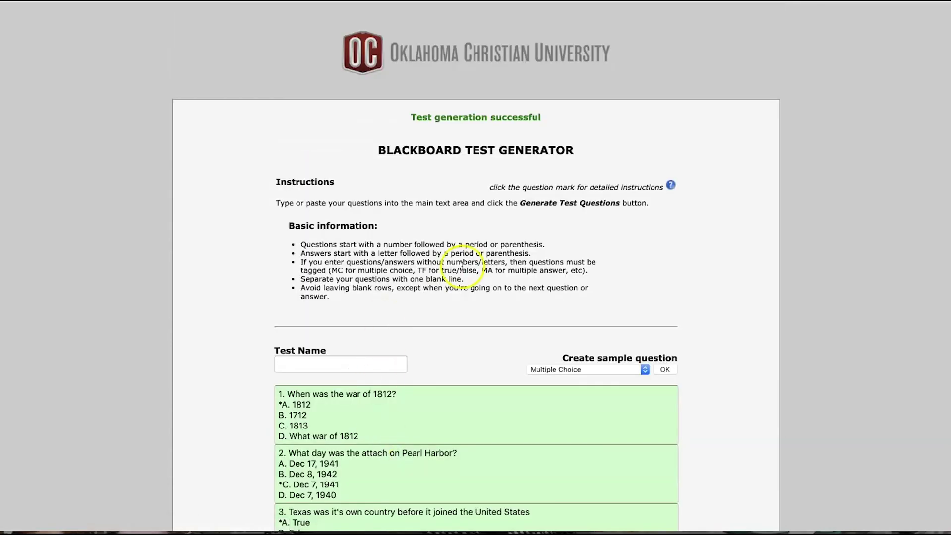
{"action": "scroll", "coordinate": [462, 267], "scroll_direction": "down", "scroll_amount": 6}
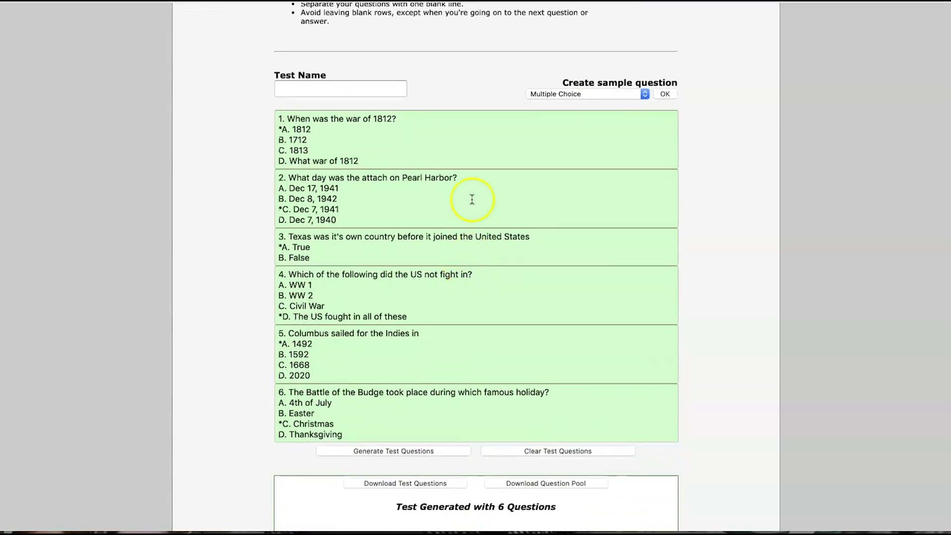
{"action": "scroll", "coordinate": [459, 151], "scroll_direction": "up", "scroll_amount": 1}
{"action": "scroll", "coordinate": [460, 150], "scroll_direction": "down", "scroll_amount": 1}
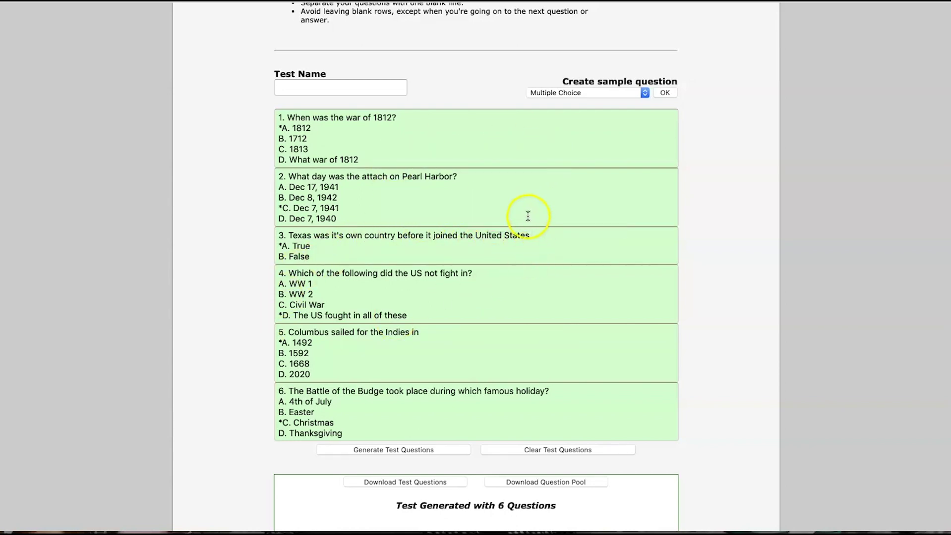
Download the generated questions as test questions
{"action": "scroll", "coordinate": [221, 347], "scroll_direction": "down", "scroll_amount": 2}
{"action": "scroll", "coordinate": [222, 350], "scroll_direction": "down", "scroll_amount": 1}
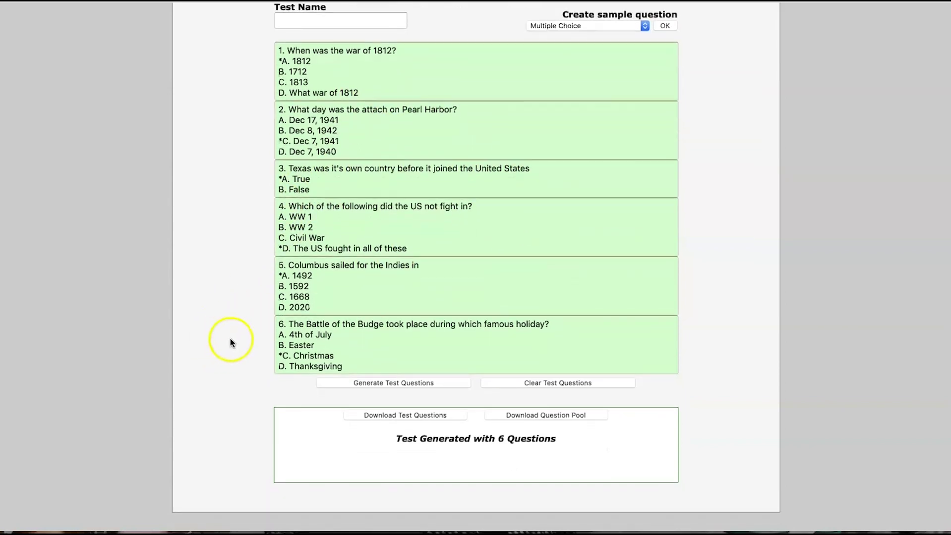
{"action": "left_click", "coordinate": [403, 416]}
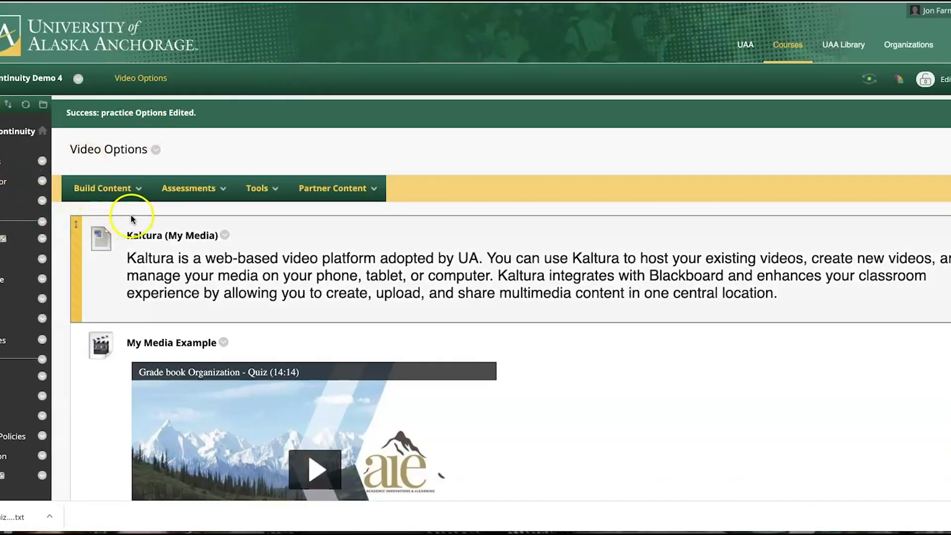
Create a new test named Vocabulary in the Video Options content area
{"action": "left_click", "coordinate": [203, 189]}
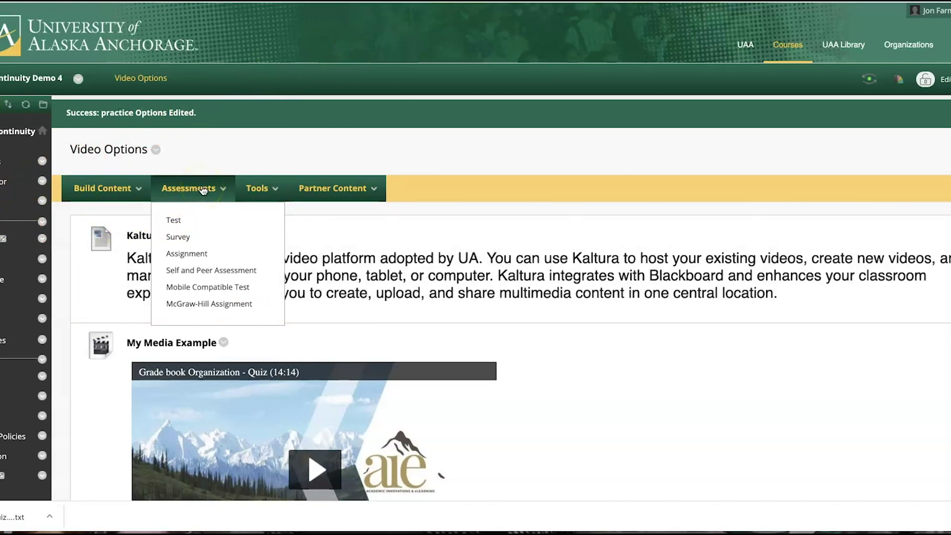
{"action": "left_click", "coordinate": [186, 223]}
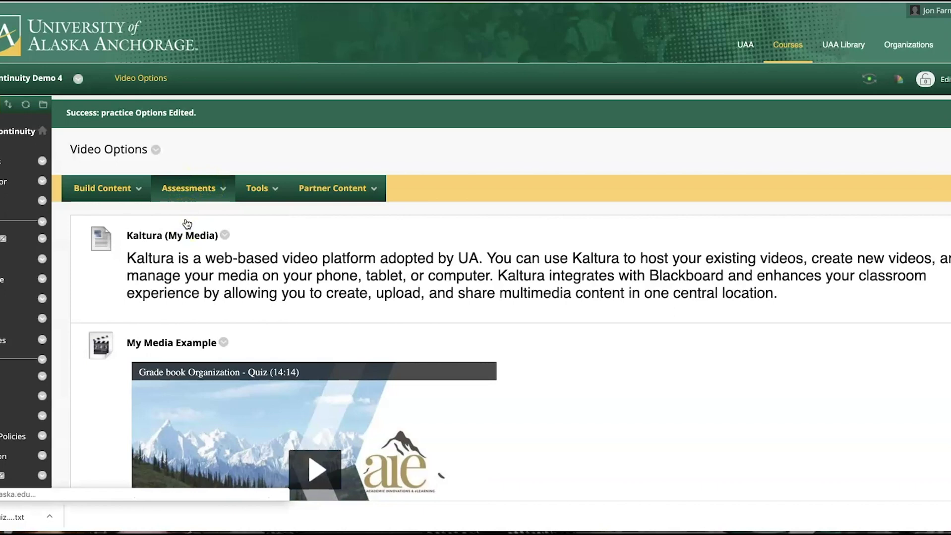
{"action": "left_click", "coordinate": [229, 284]}
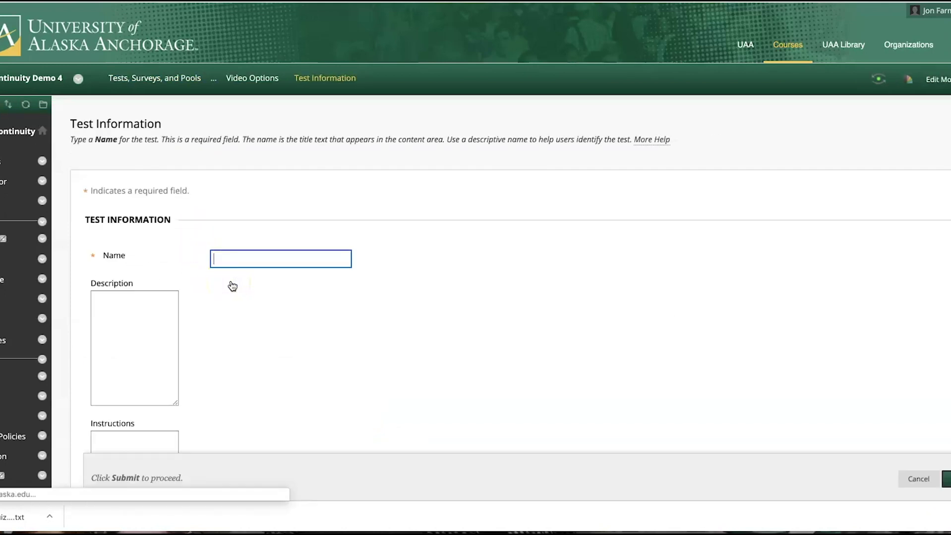
{"action": "left_click", "coordinate": [231, 262]}
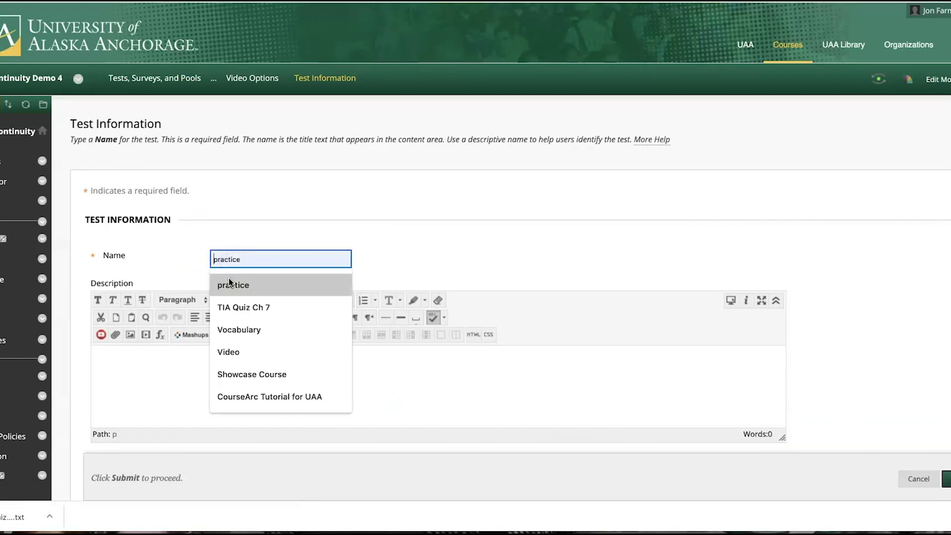
{"action": "left_click", "coordinate": [235, 322]}
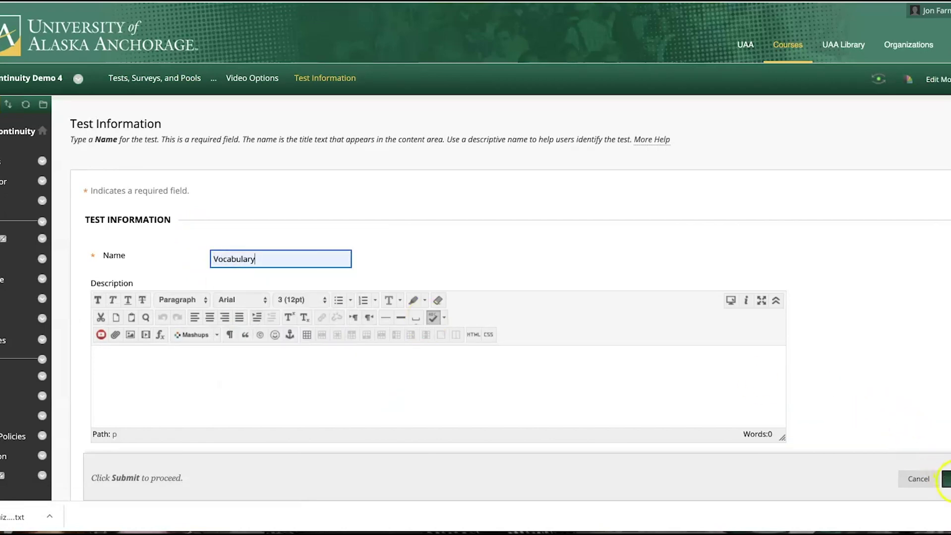
{"action": "left_click", "coordinate": [947, 478]}
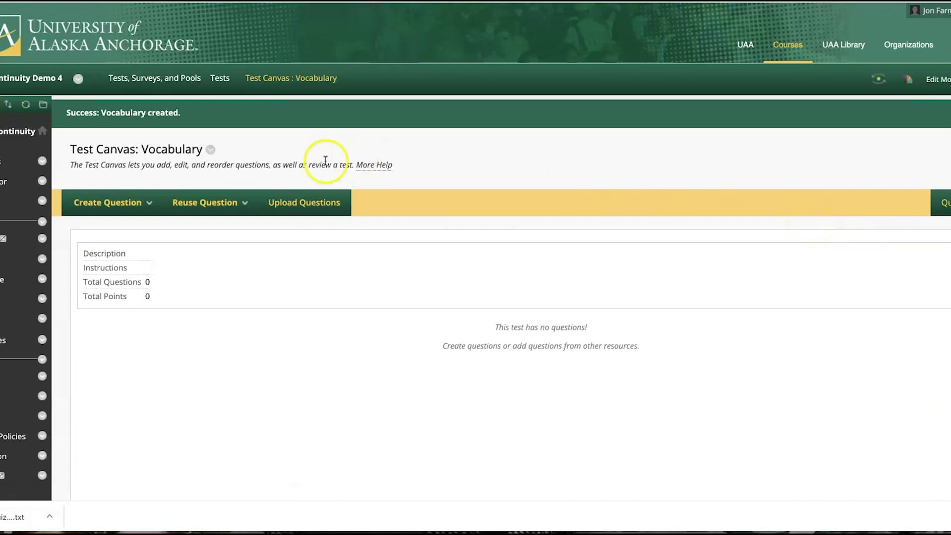
Upload the questions from blackboardQuiz (3).txt into the Vocabulary test at 10 points per question
{"action": "left_click", "coordinate": [125, 203]}
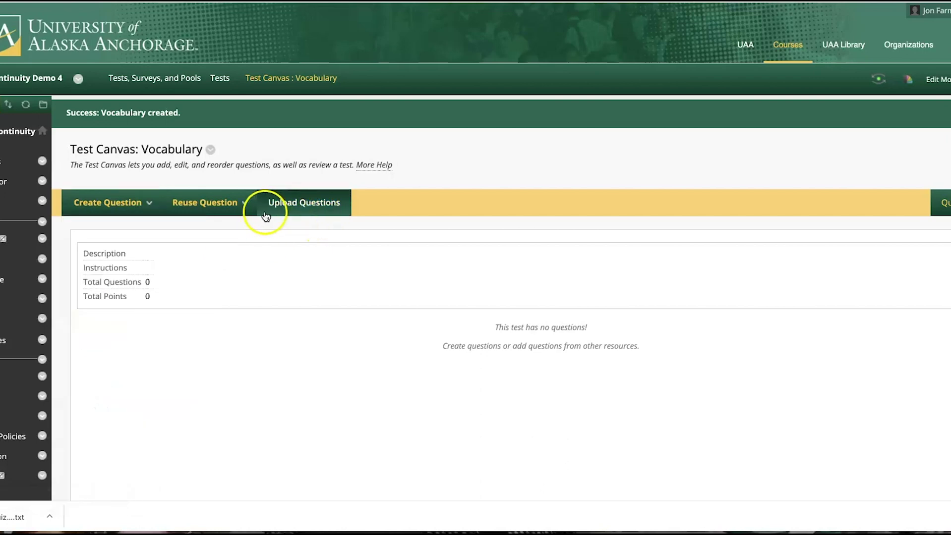
{"action": "left_click", "coordinate": [214, 203]}
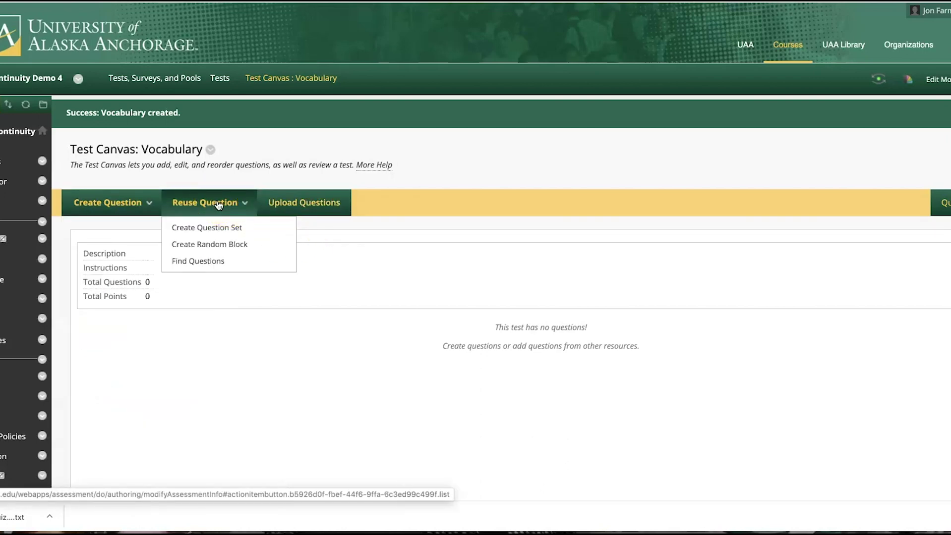
{"action": "left_click", "coordinate": [298, 199]}
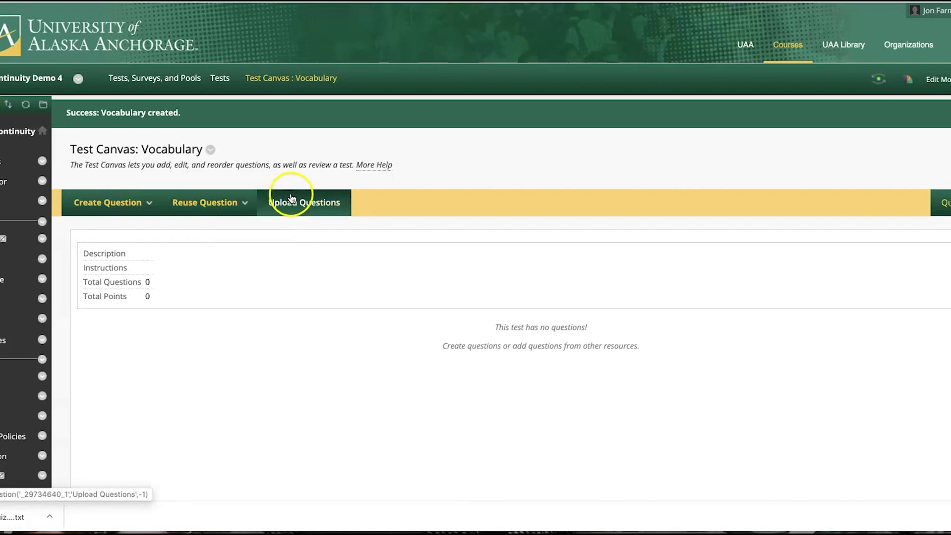
{"action": "left_click", "coordinate": [320, 205]}
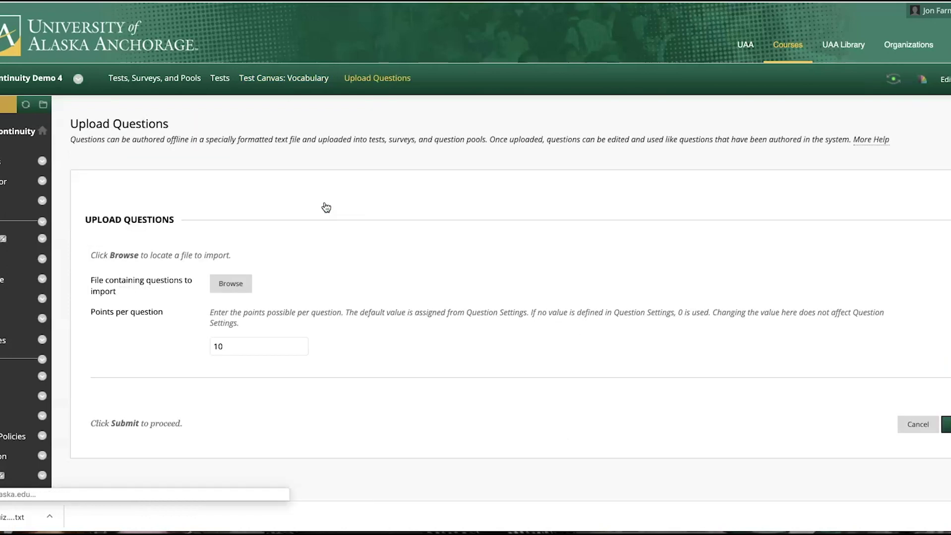
{"action": "left_click", "coordinate": [231, 284]}
{"action": "scroll", "coordinate": [386, 120], "scroll_direction": "down", "scroll_amount": 1}
{"action": "scroll", "coordinate": [385, 119], "scroll_direction": "down", "scroll_amount": 10}
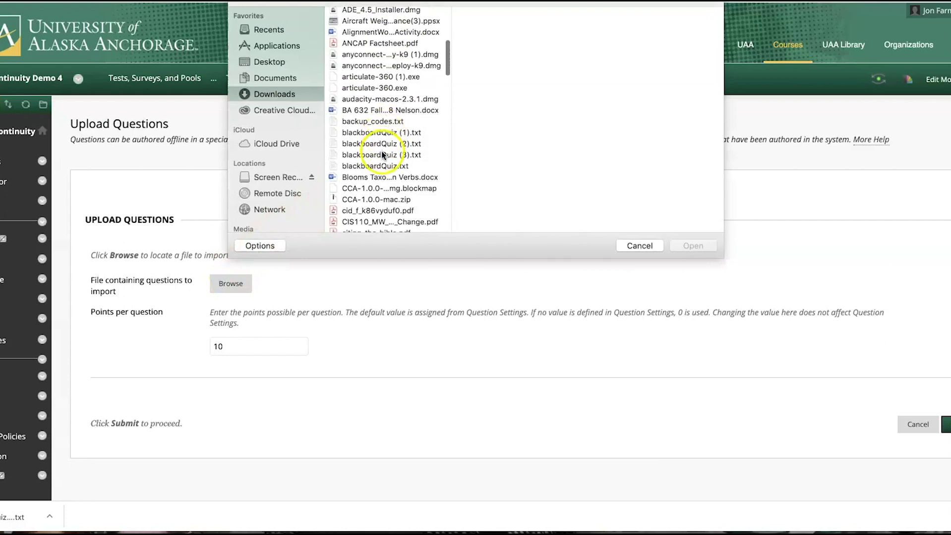
{"action": "left_click", "coordinate": [383, 155]}
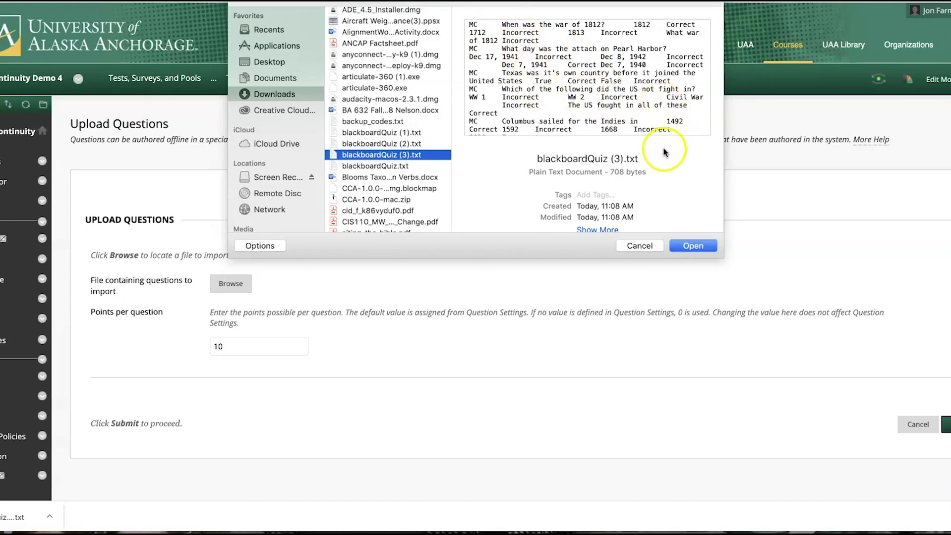
{"action": "left_click", "coordinate": [689, 243]}
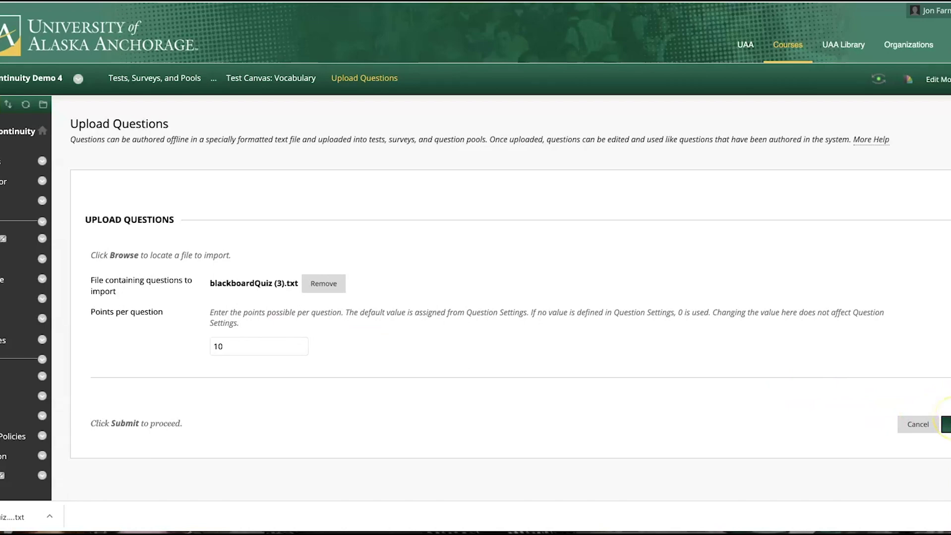
{"action": "left_click", "coordinate": [946, 422]}
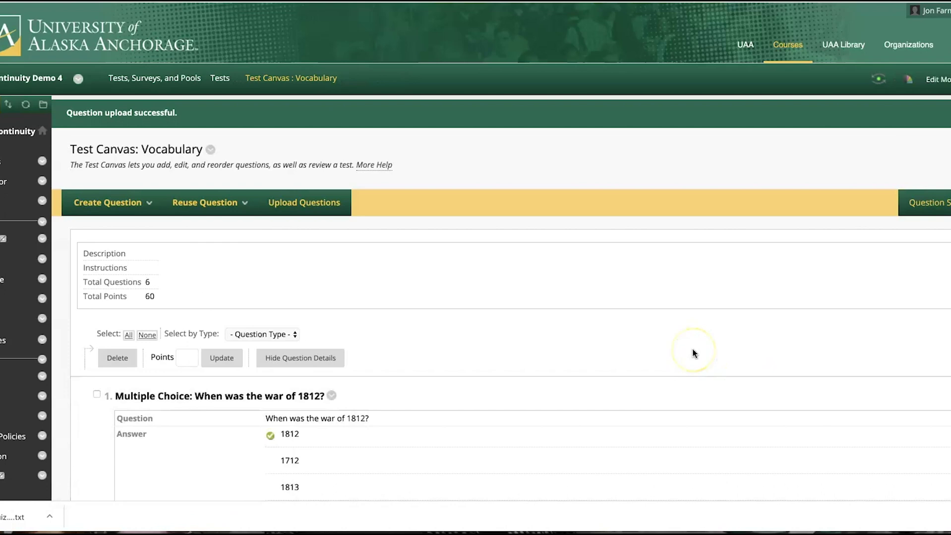
Review the uploaded questions and their marked correct answers in the Vocabulary test
{"action": "scroll", "coordinate": [693, 353], "scroll_direction": "down", "scroll_amount": 3}
{"action": "scroll", "coordinate": [693, 353], "scroll_direction": "down", "scroll_amount": 6}
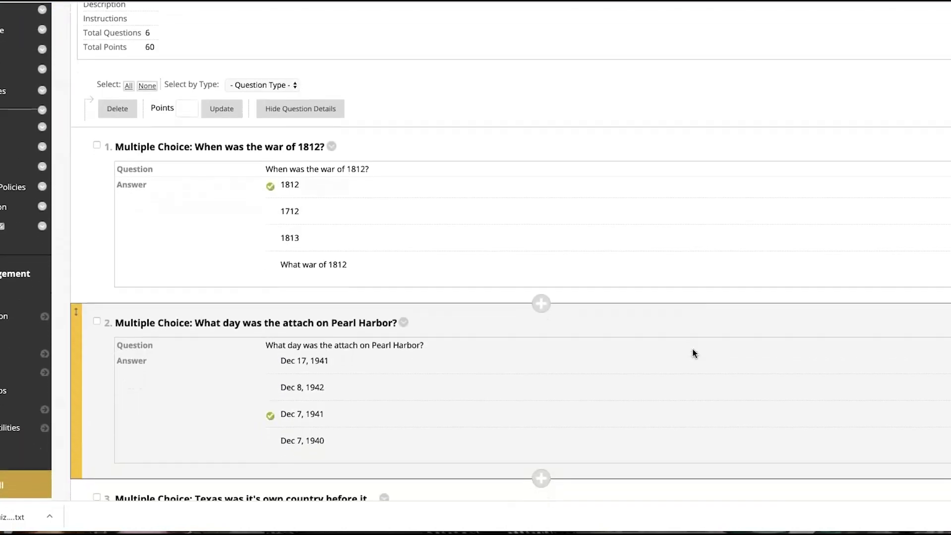
{"action": "scroll", "coordinate": [694, 353], "scroll_direction": "down", "scroll_amount": 18}
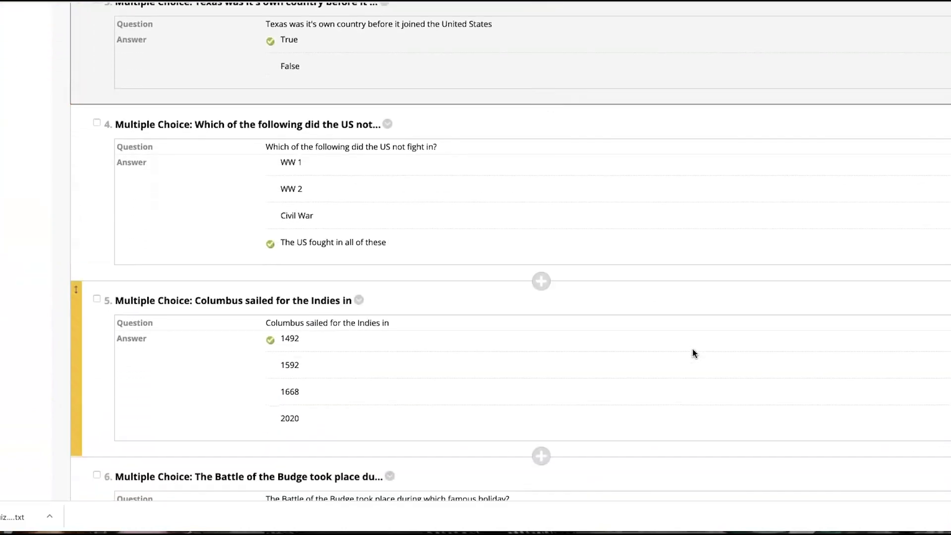
{"action": "scroll", "coordinate": [693, 353], "scroll_direction": "down", "scroll_amount": 9}
{"action": "scroll", "coordinate": [693, 353], "scroll_direction": "up", "scroll_amount": 4}
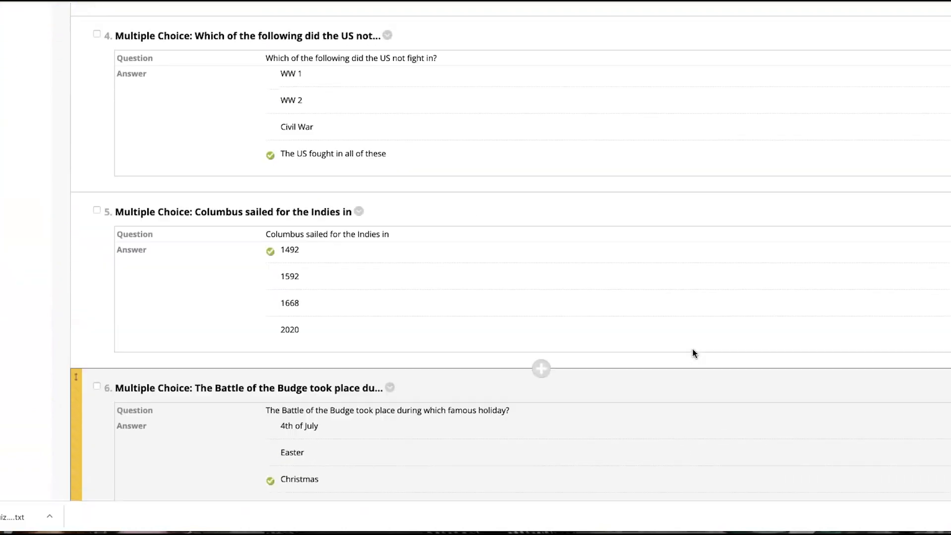
{"action": "scroll", "coordinate": [693, 353], "scroll_direction": "up", "scroll_amount": 20}
{"action": "scroll", "coordinate": [693, 353], "scroll_direction": "down", "scroll_amount": 12}
Finish the question canvas and add the existing Vocabulary test to the Video Options content area
{"action": "scroll", "coordinate": [693, 353], "scroll_direction": "down", "scroll_amount": 19}
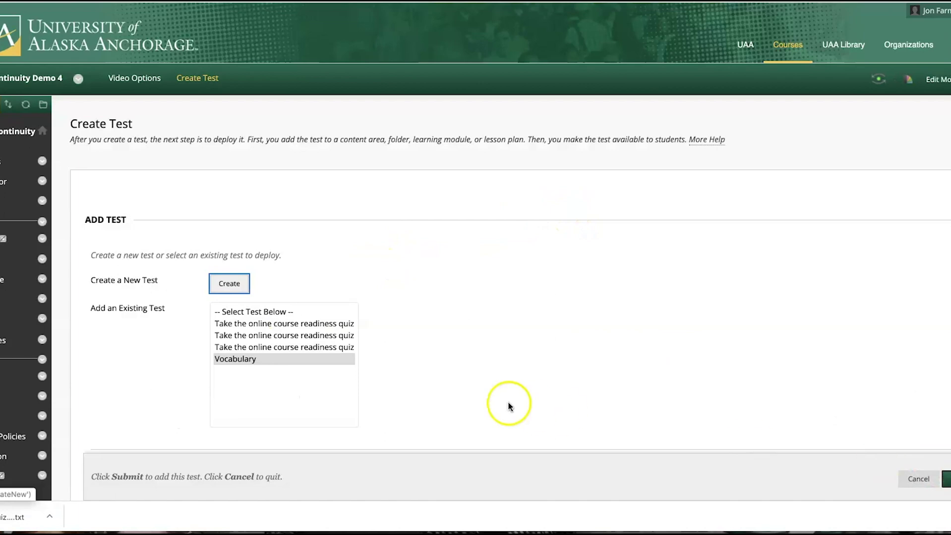
{"action": "left_click", "coordinate": [255, 358]}
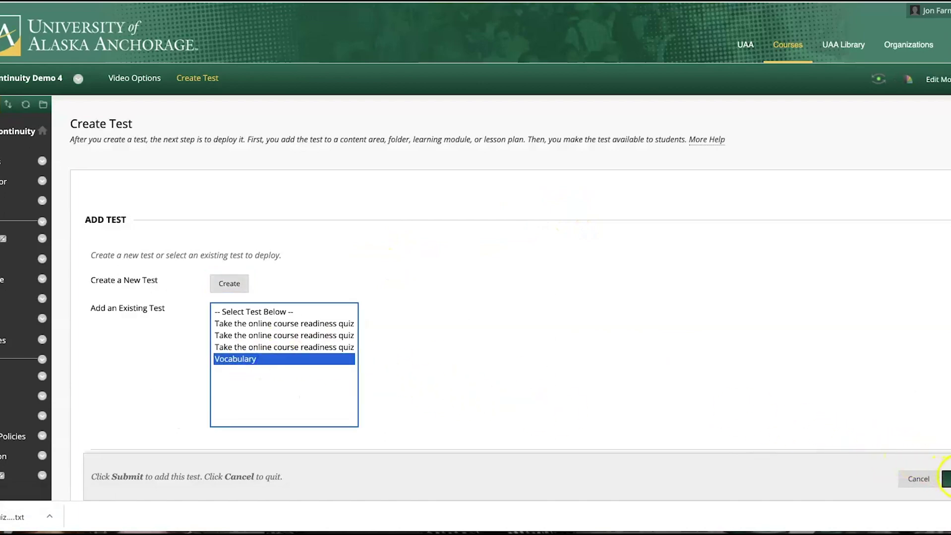
{"action": "left_click", "coordinate": [947, 478]}
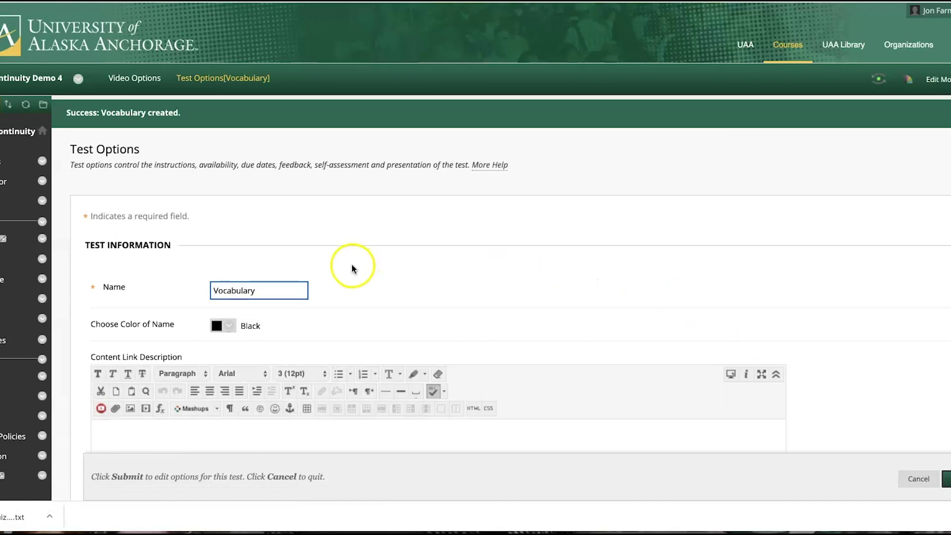
{"action": "scroll", "coordinate": [355, 267], "scroll_direction": "down", "scroll_amount": 2}
{"action": "scroll", "coordinate": [822, 265], "scroll_direction": "down", "scroll_amount": 6}
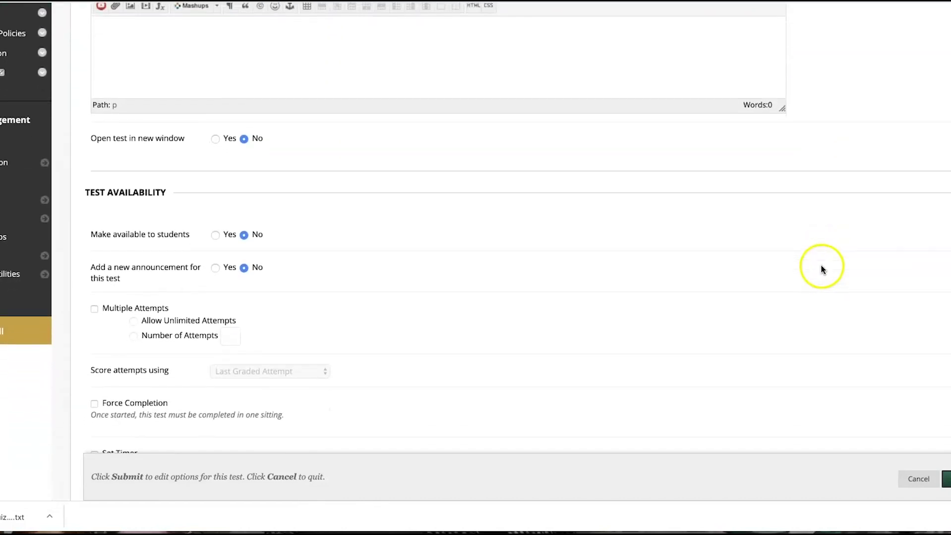
{"action": "left_click", "coordinate": [215, 233]}
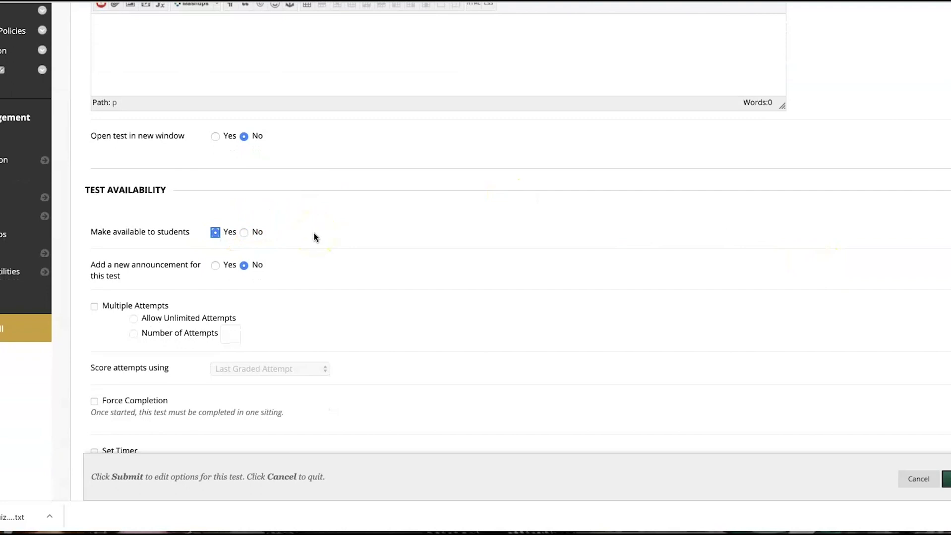
{"action": "left_click", "coordinate": [229, 232]}
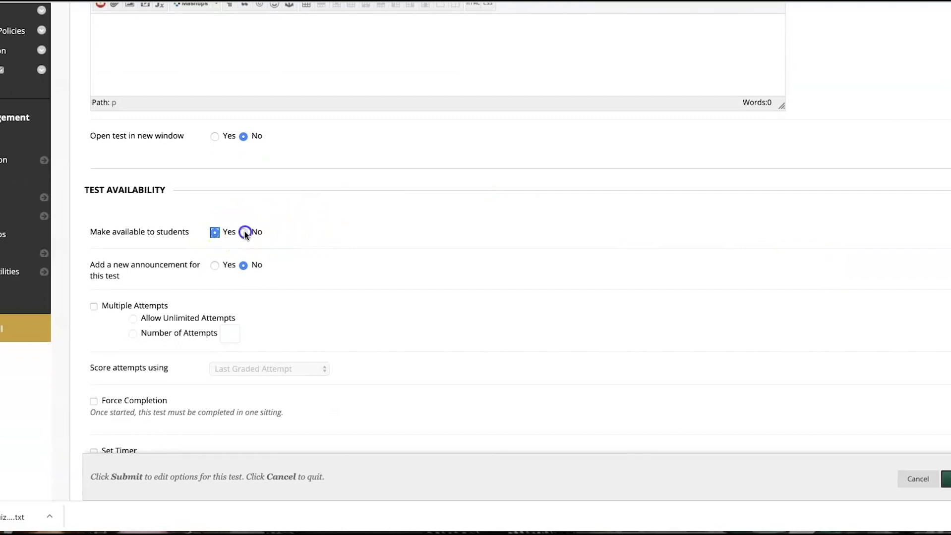
{"action": "left_click", "coordinate": [245, 233]}
Set the test to display after 03/31/2020 at 11:10 AM and make it available to students
{"action": "scroll", "coordinate": [359, 241], "scroll_direction": "down", "scroll_amount": 6}
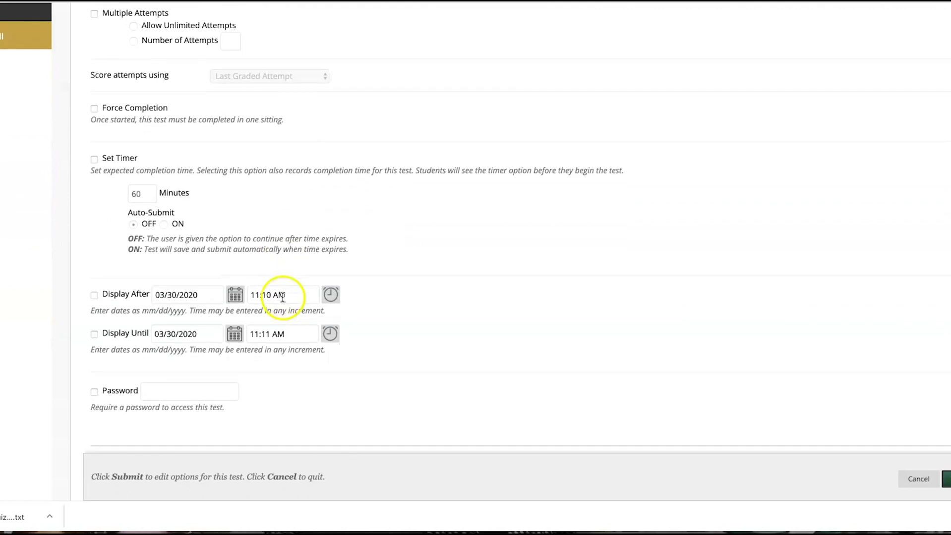
{"action": "left_click", "coordinate": [236, 296]}
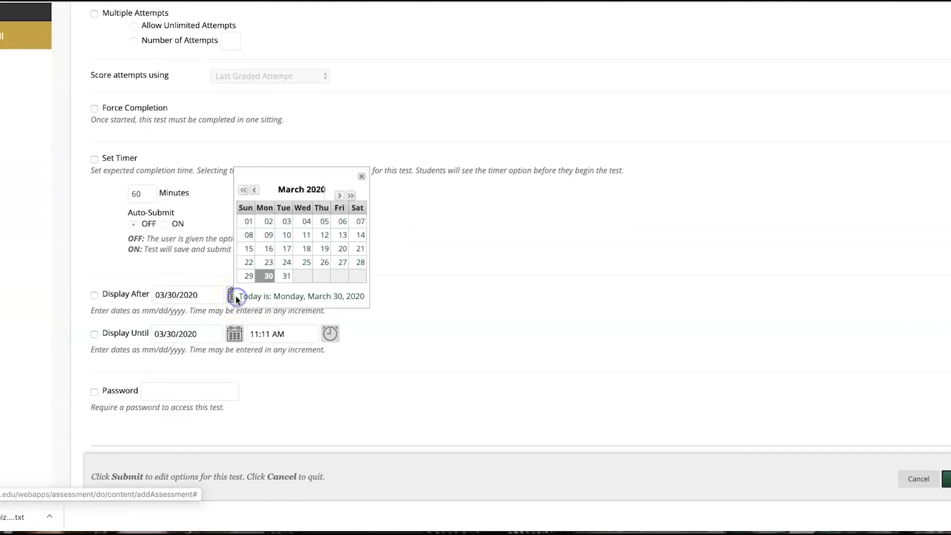
{"action": "left_click", "coordinate": [286, 277]}
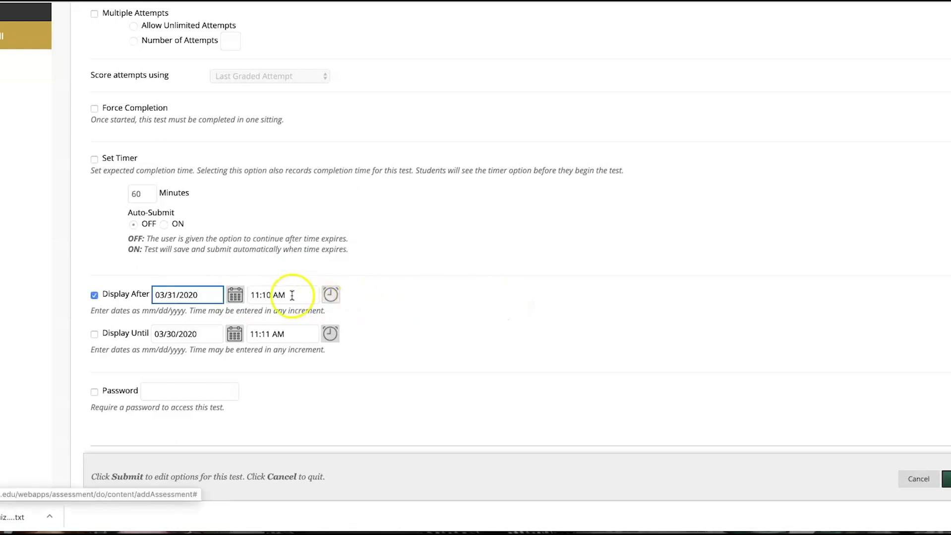
{"action": "scroll", "coordinate": [464, 297], "scroll_direction": "up", "scroll_amount": 4}
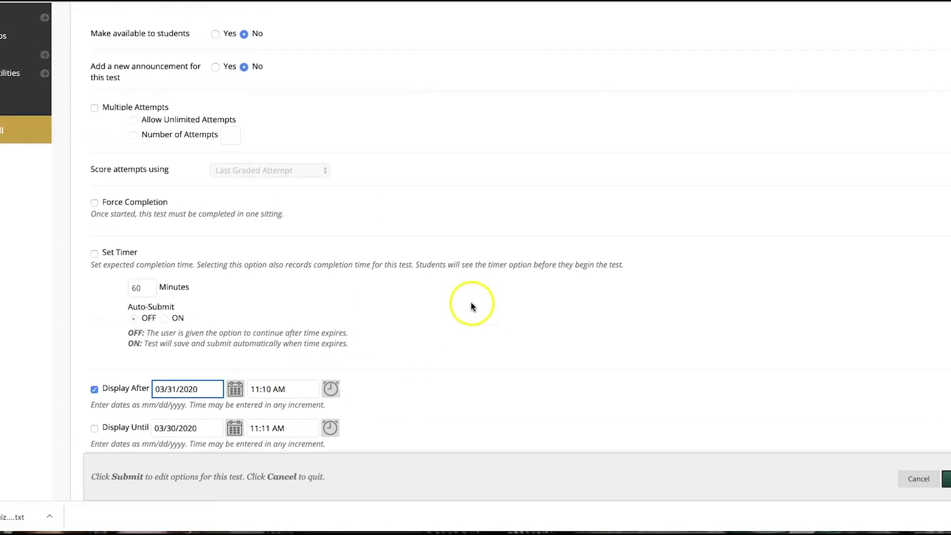
{"action": "scroll", "coordinate": [409, 248], "scroll_direction": "down", "scroll_amount": 4}
{"action": "left_click", "coordinate": [221, 294]}
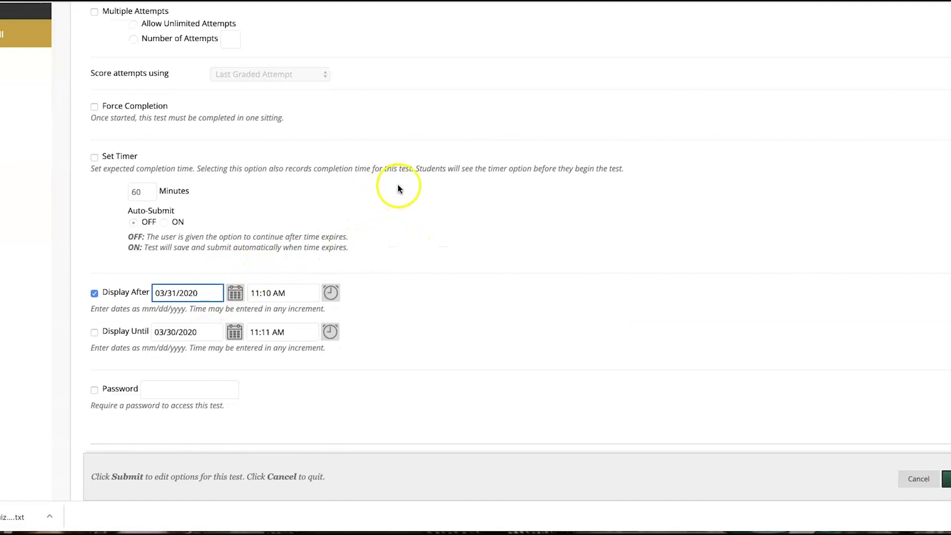
{"action": "scroll", "coordinate": [398, 183], "scroll_direction": "up", "scroll_amount": 3}
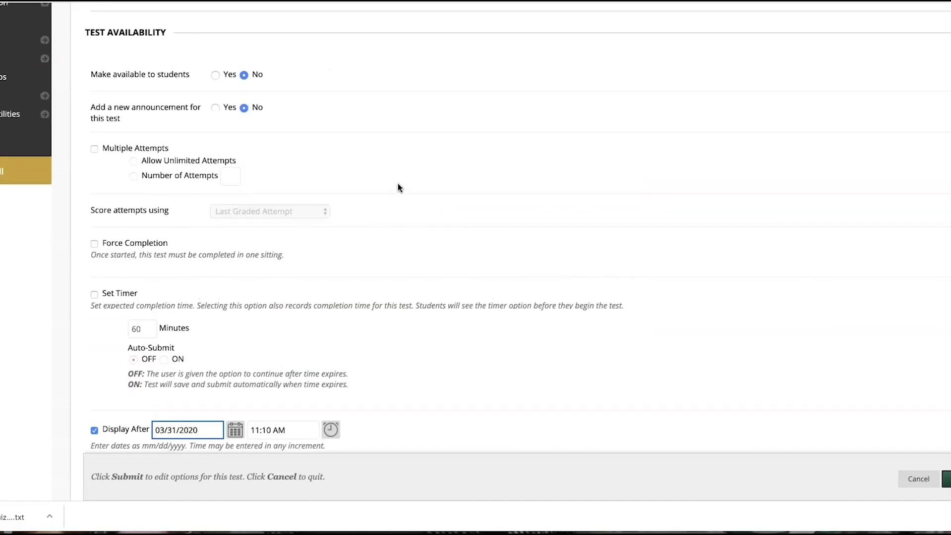
{"action": "left_click", "coordinate": [215, 79]}
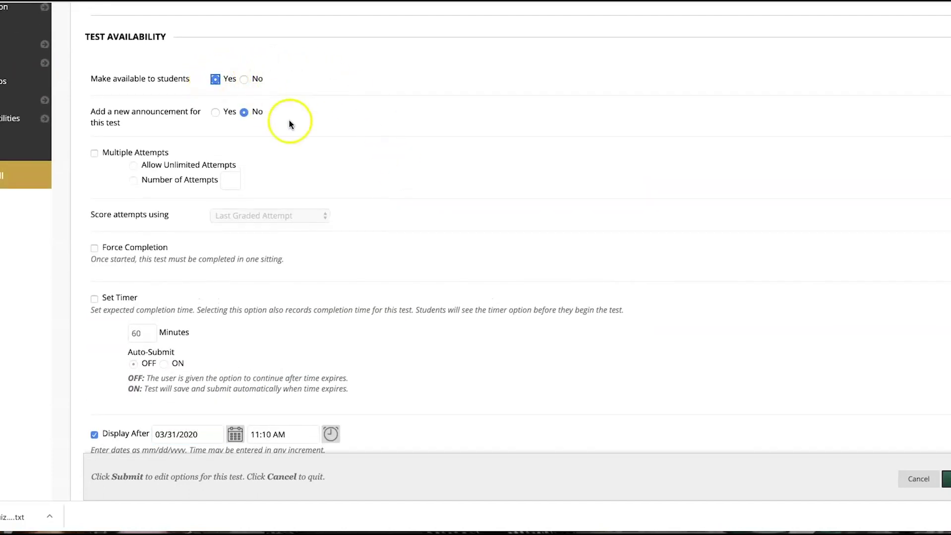
Set the test's Display Until date to April 1, 2020
{"action": "scroll", "coordinate": [452, 350], "scroll_direction": "down", "scroll_amount": 4}
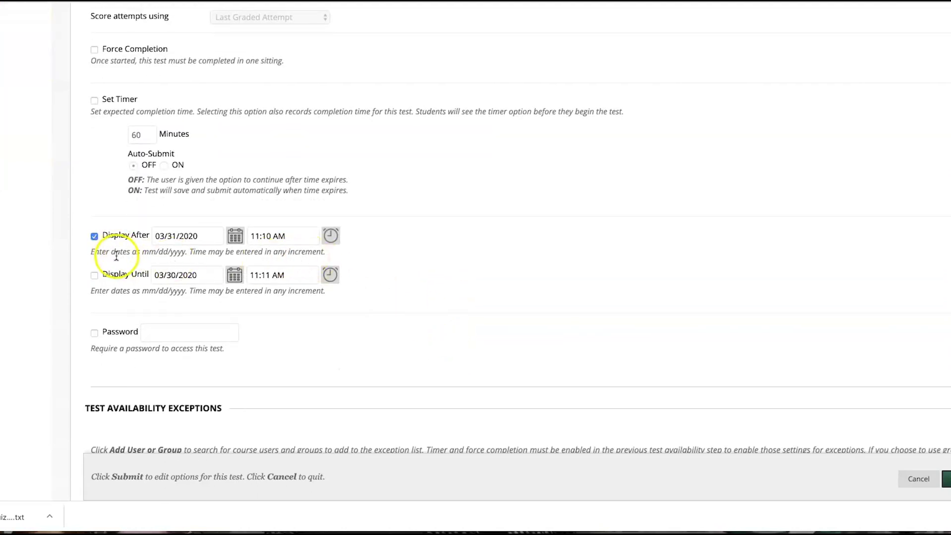
{"action": "left_click", "coordinate": [234, 275]}
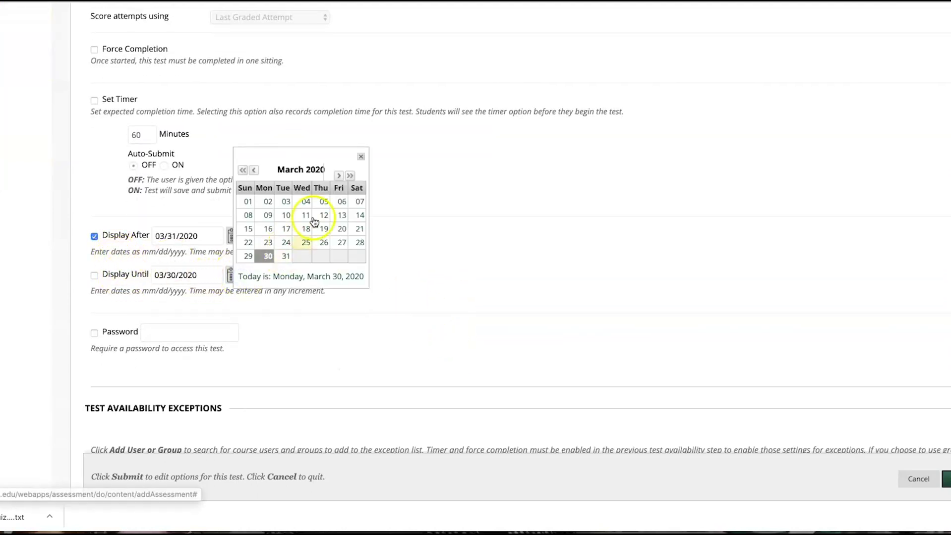
{"action": "left_click", "coordinate": [339, 175]}
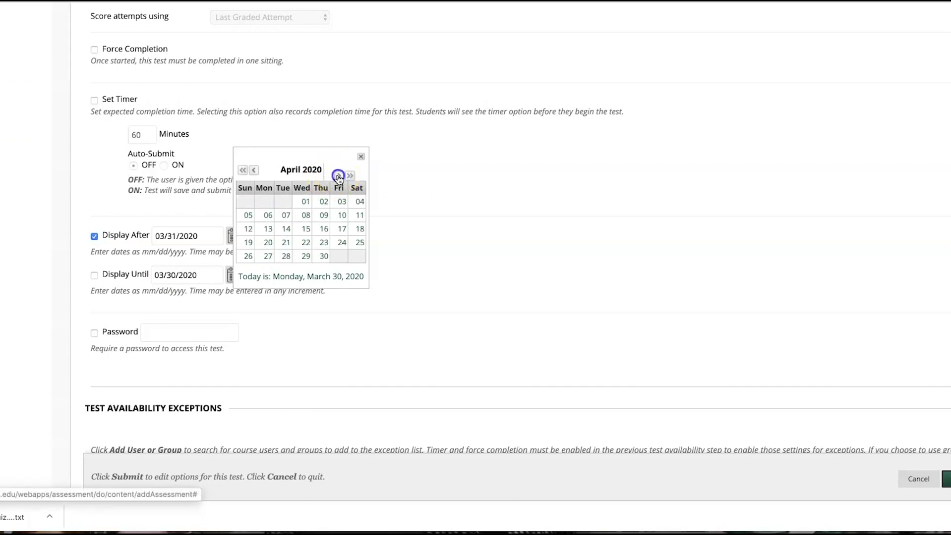
{"action": "left_click", "coordinate": [306, 201]}
Allow multiple attempts on the test and set the number of attempts to 2
{"action": "scroll", "coordinate": [417, 254], "scroll_direction": "up", "scroll_amount": 2}
{"action": "scroll", "coordinate": [417, 254], "scroll_direction": "up", "scroll_amount": 3}
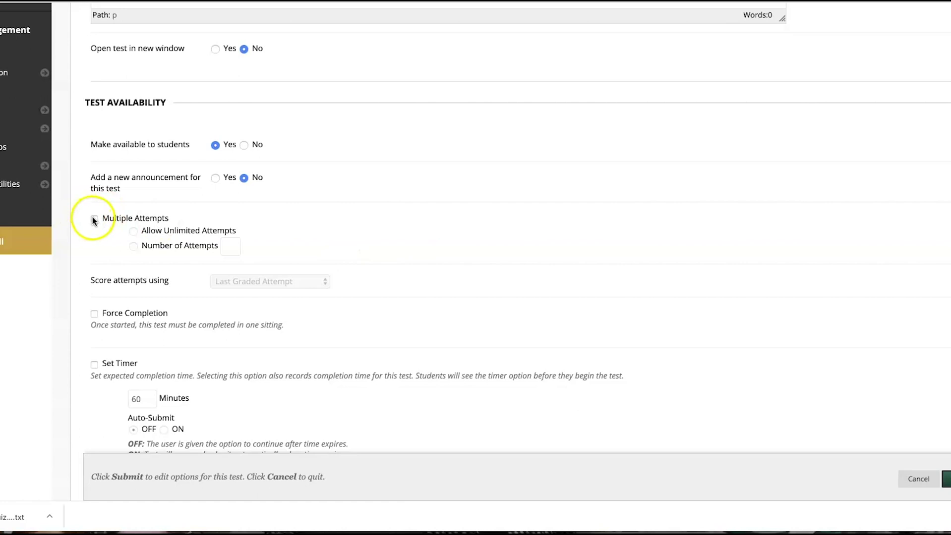
{"action": "left_click", "coordinate": [93, 218]}
{"action": "left_click", "coordinate": [132, 246]}
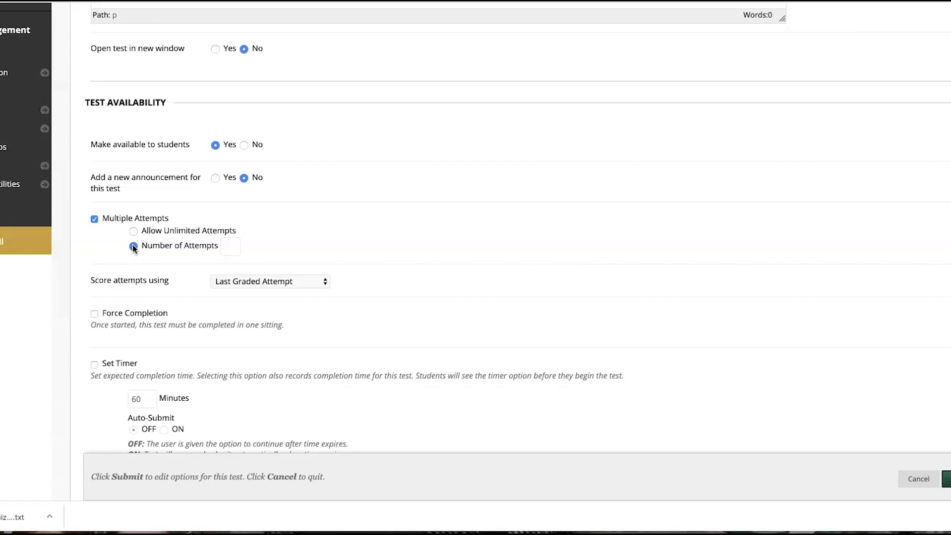
{"action": "left_click", "coordinate": [132, 245]}
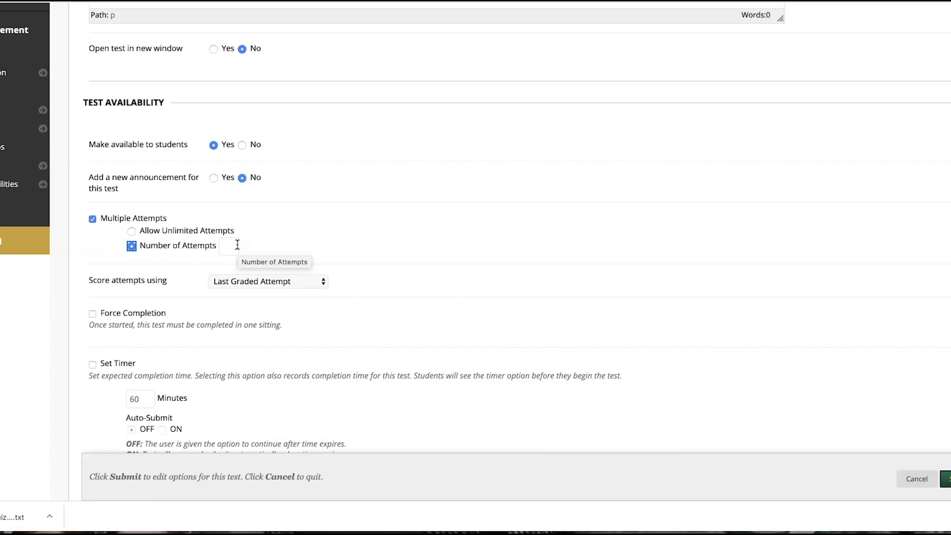
{"action": "left_click", "coordinate": [236, 246]}
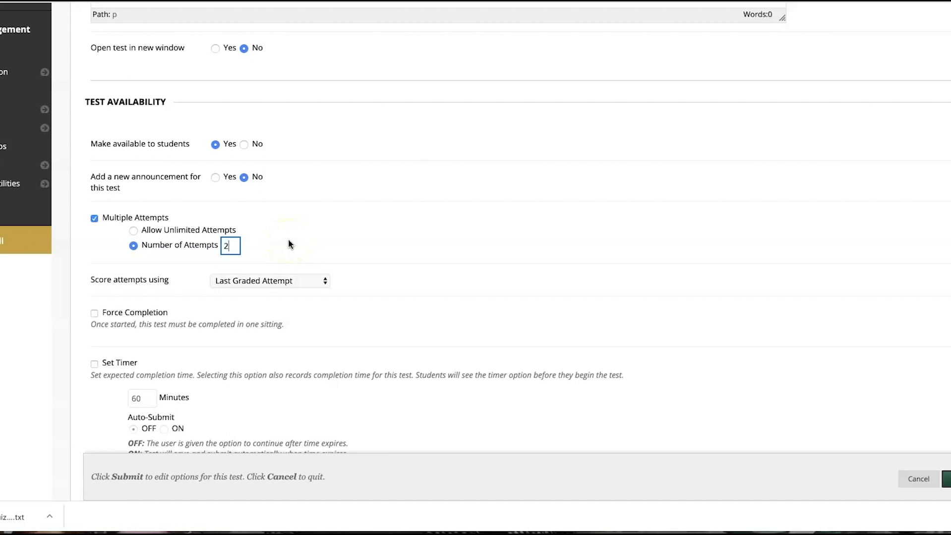
{"action": "left_click", "coordinate": [327, 240]}
Enable the test timer and set the expected completion time to 30 minutes
{"action": "scroll", "coordinate": [435, 253], "scroll_direction": "down", "scroll_amount": 3}
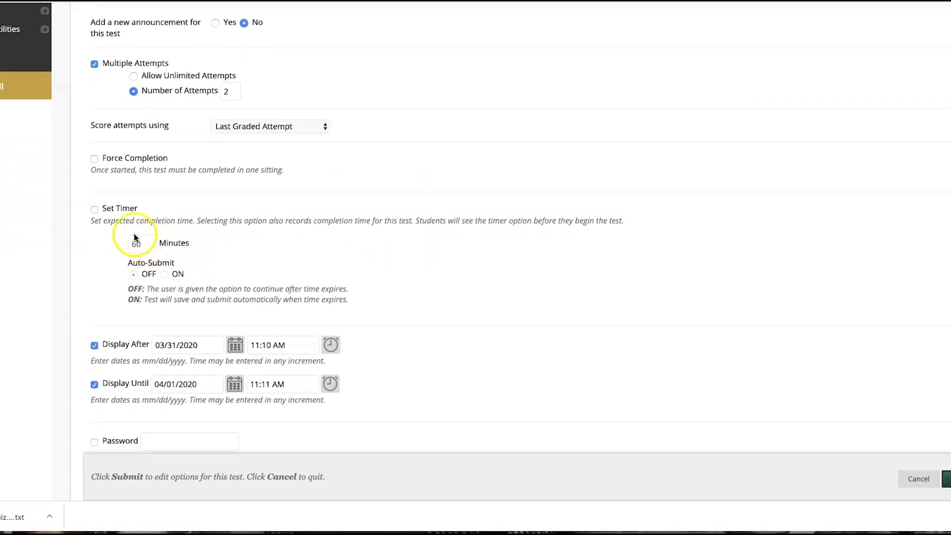
{"action": "left_click", "coordinate": [94, 212]}
{"action": "double_click", "coordinate": [153, 242]}
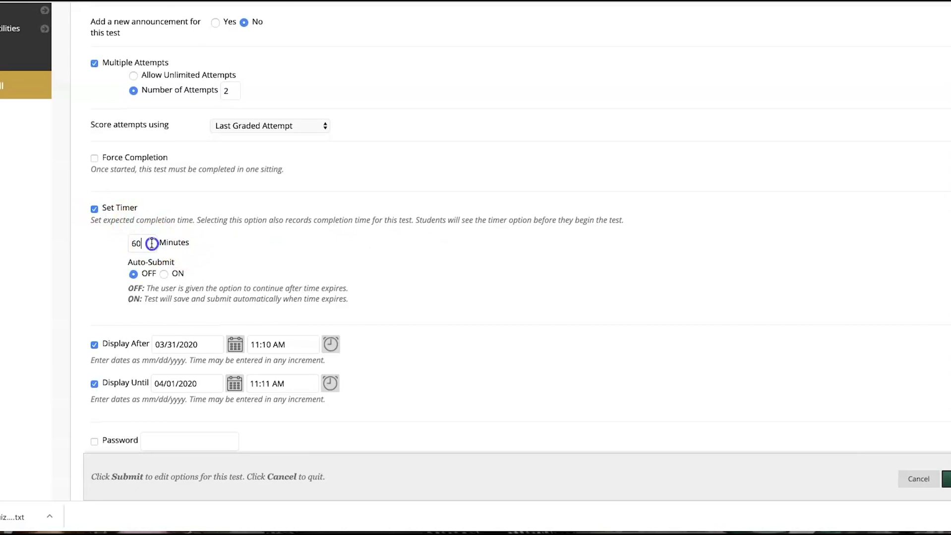
{"action": "key", "text": "BackSpace"}
{"action": "type", "text": "30"}
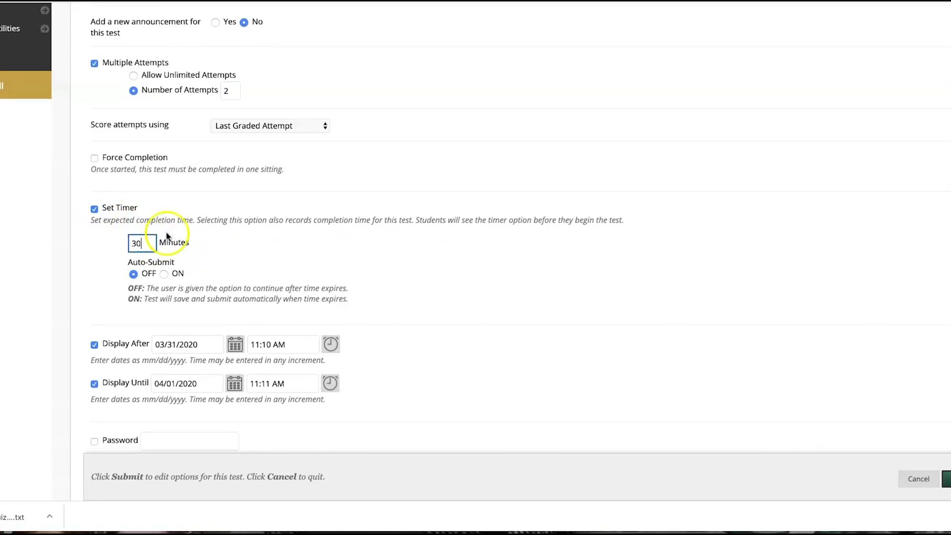
Add the second listed user to the test availability exceptions
{"action": "scroll", "coordinate": [357, 287], "scroll_direction": "down", "scroll_amount": 5}
{"action": "scroll", "coordinate": [357, 287], "scroll_direction": "down", "scroll_amount": 2}
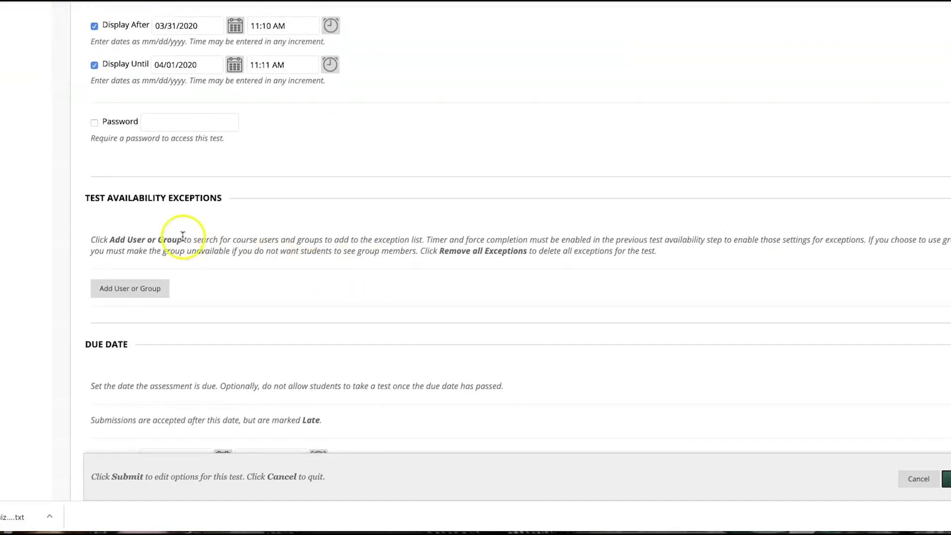
{"action": "left_click", "coordinate": [127, 291]}
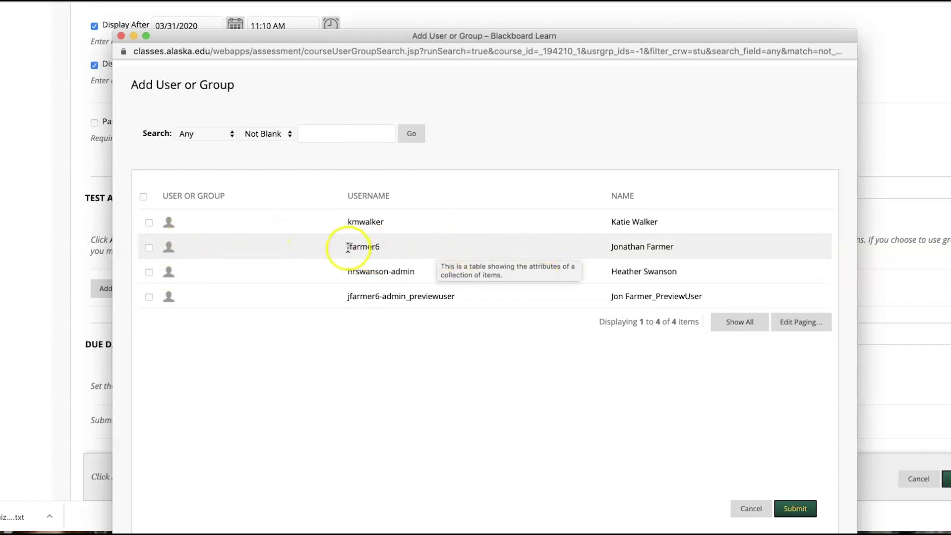
{"action": "left_click", "coordinate": [149, 248]}
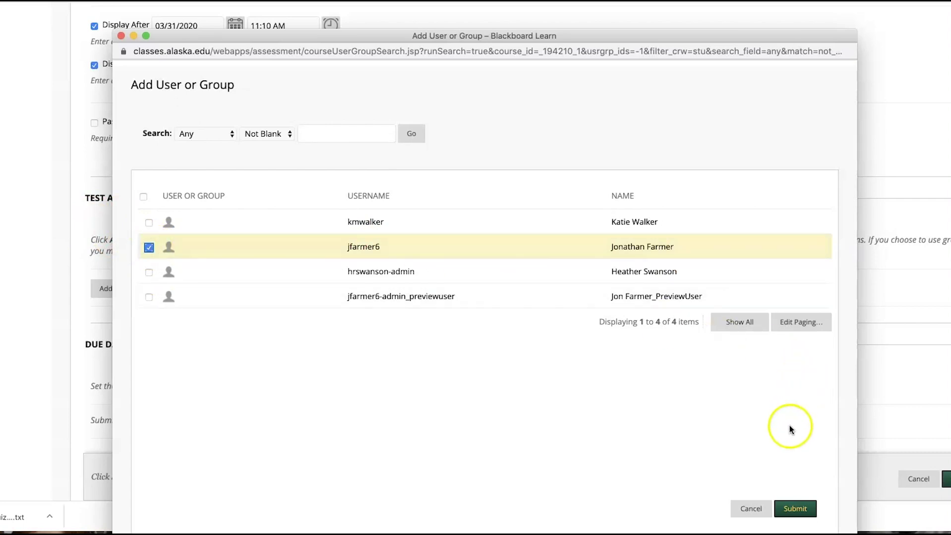
{"action": "left_click", "coordinate": [794, 511]}
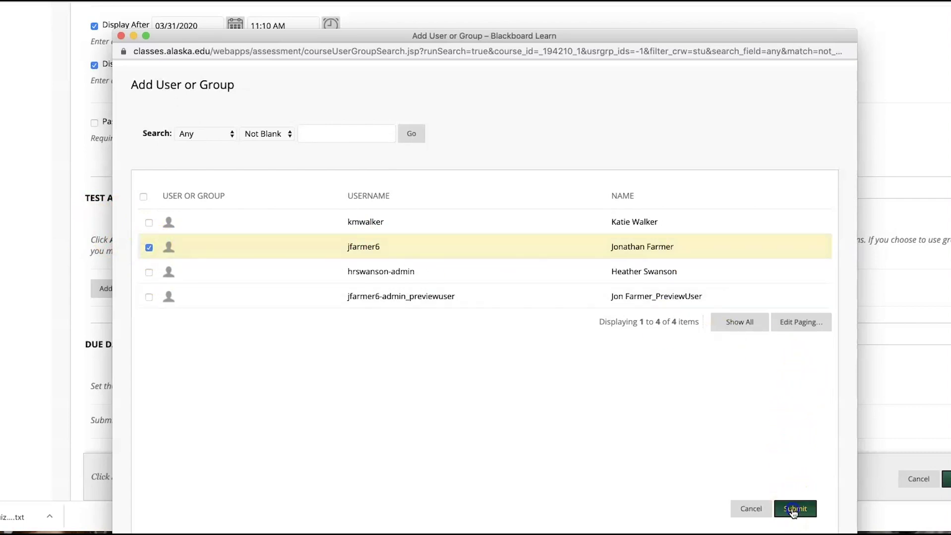
Set the timer in the user's availability exception to 60 minutes
{"action": "left_click", "coordinate": [629, 355]}
{"action": "key", "text": "BackSpace"}
{"action": "key", "text": "BackSpace"}
{"action": "type", "text": "60"}
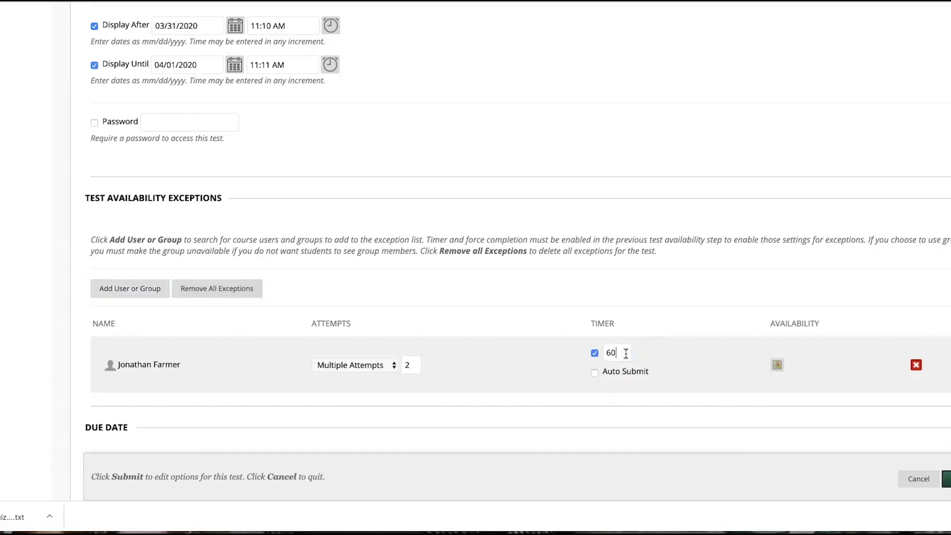
{"action": "left_click", "coordinate": [659, 323]}
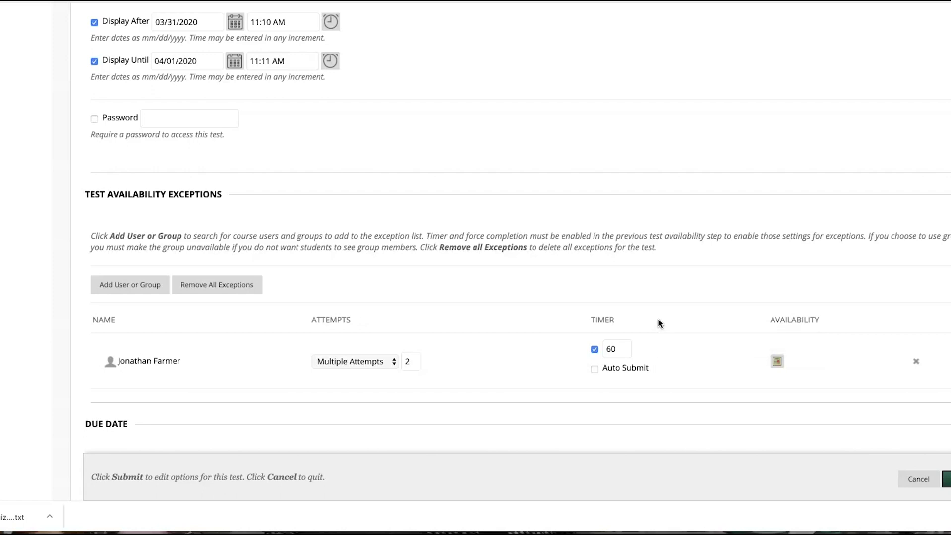
Enable the test's due date and set it to 04/01/2020
{"action": "scroll", "coordinate": [658, 319], "scroll_direction": "down", "scroll_amount": 6}
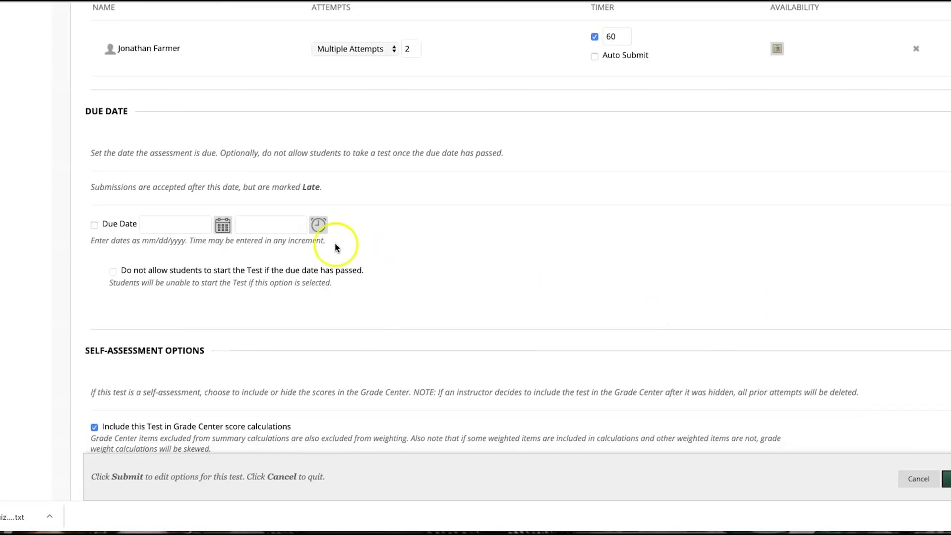
{"action": "left_click", "coordinate": [94, 226]}
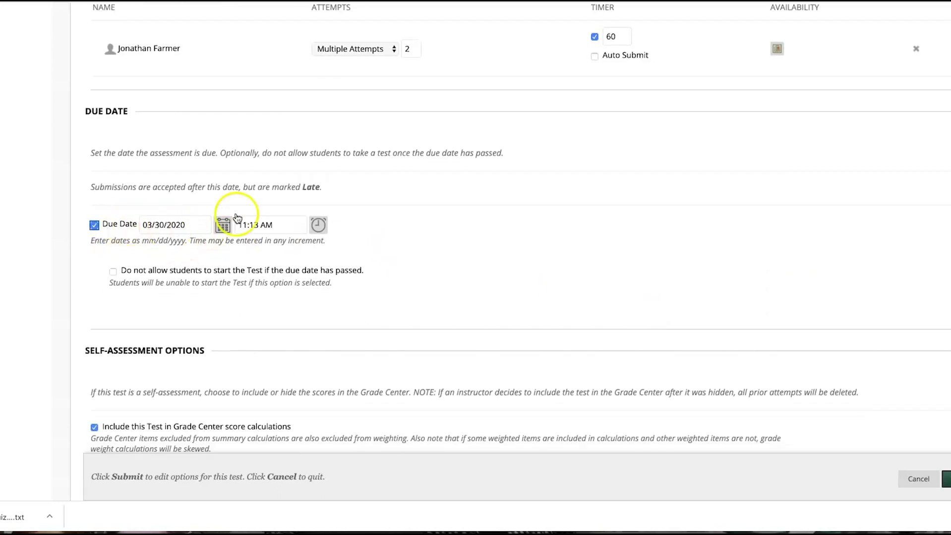
{"action": "scroll", "coordinate": [270, 184], "scroll_direction": "up", "scroll_amount": 2}
{"action": "scroll", "coordinate": [270, 184], "scroll_direction": "up", "scroll_amount": 8}
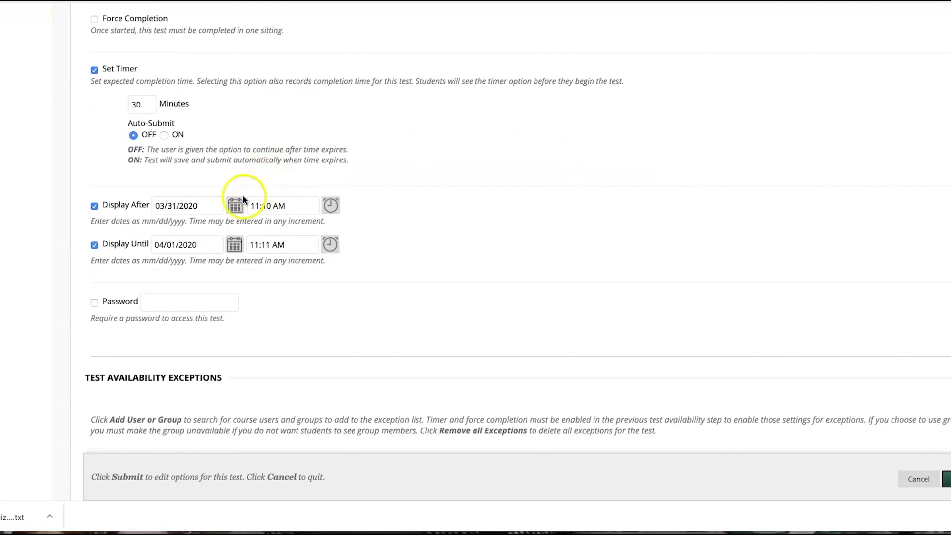
{"action": "scroll", "coordinate": [390, 334], "scroll_direction": "down", "scroll_amount": 9}
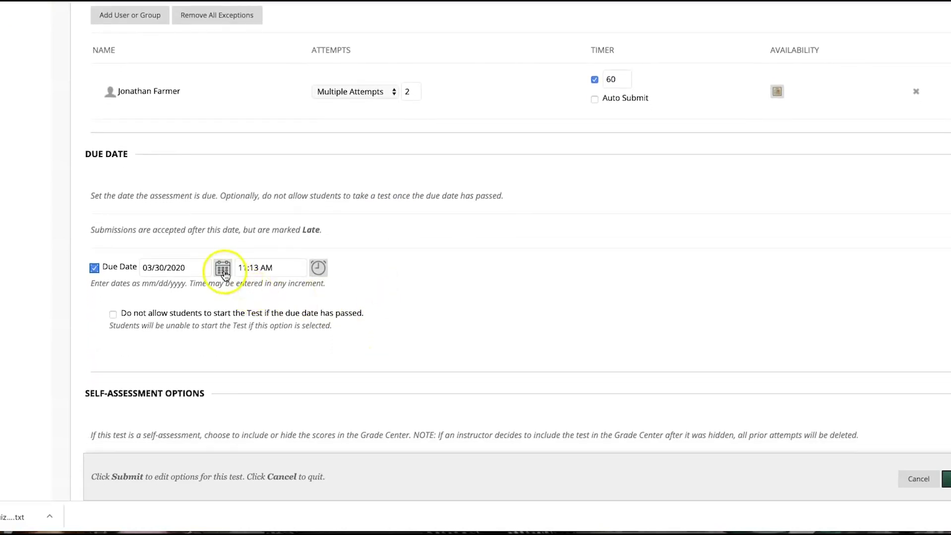
{"action": "left_click", "coordinate": [223, 272]}
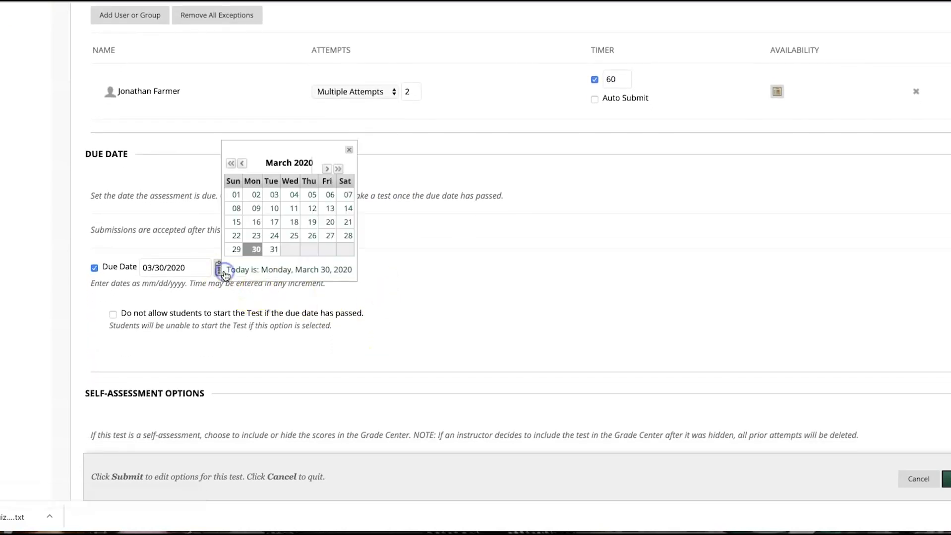
{"action": "left_click", "coordinate": [328, 171]}
{"action": "left_click", "coordinate": [294, 195]}
{"action": "left_click", "coordinate": [367, 293]}
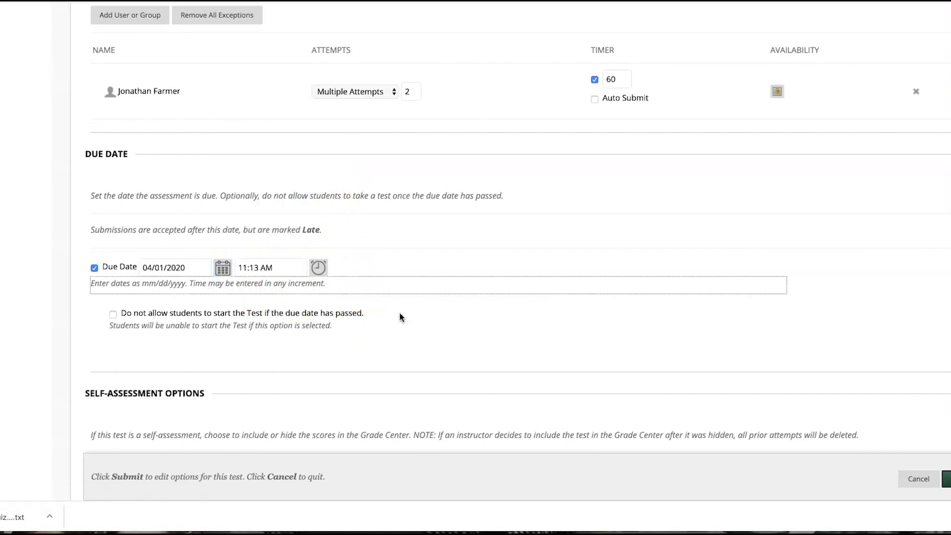
Try the incorrect-questions, all-answers, correct and submitted options for the results shown after submission
{"action": "scroll", "coordinate": [435, 340], "scroll_direction": "down", "scroll_amount": 5}
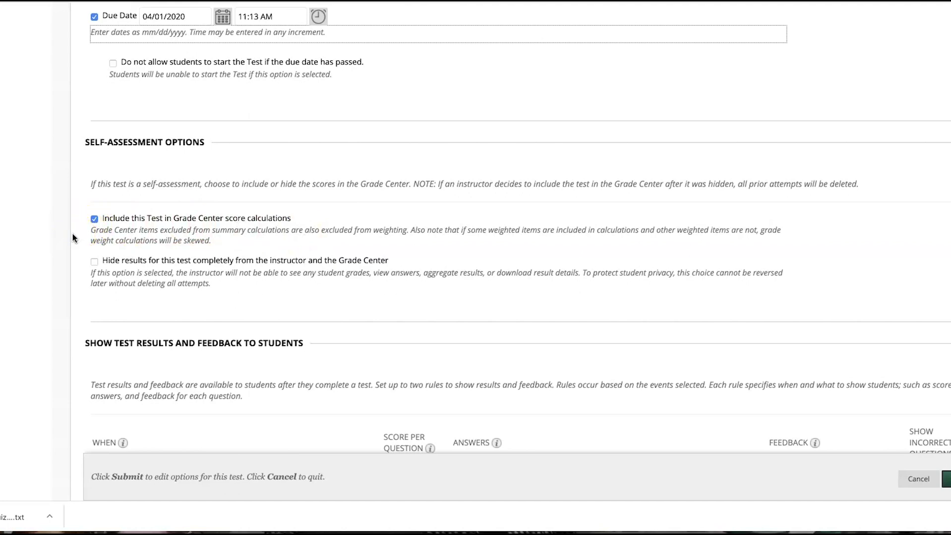
{"action": "scroll", "coordinate": [93, 253], "scroll_direction": "down", "scroll_amount": 6}
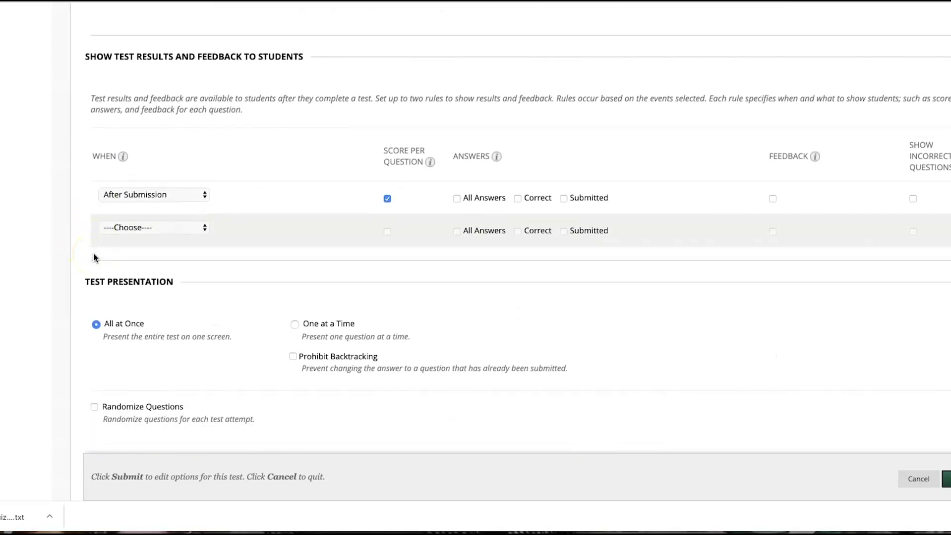
{"action": "left_click", "coordinate": [912, 199]}
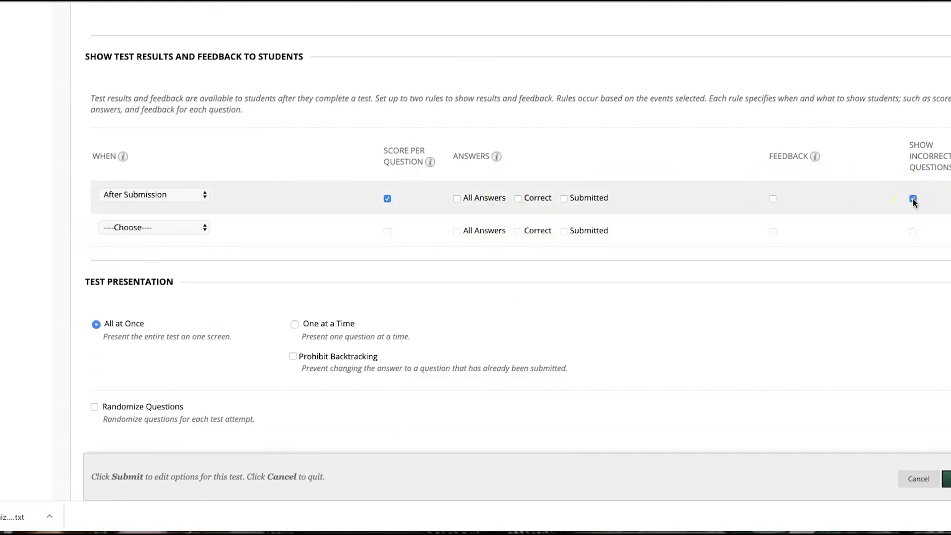
{"action": "left_click", "coordinate": [912, 198]}
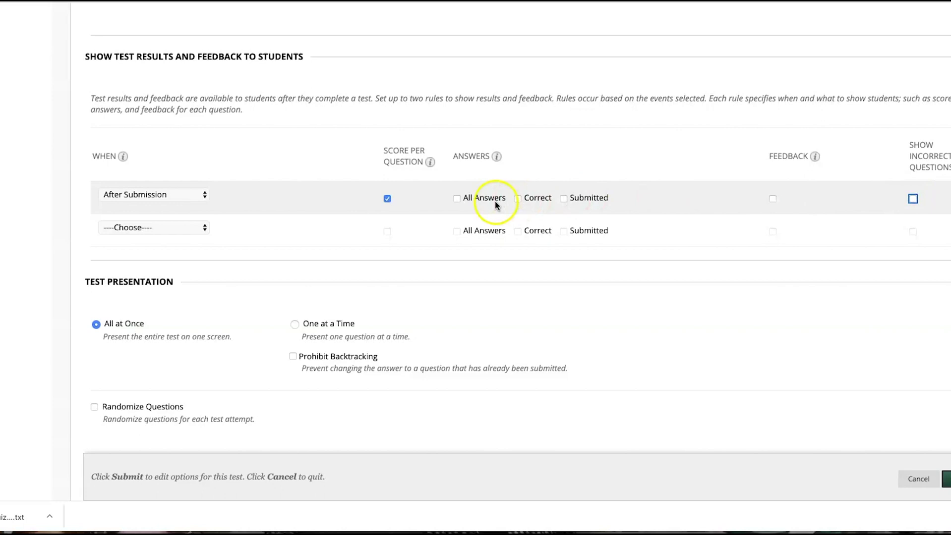
{"action": "left_click", "coordinate": [458, 200]}
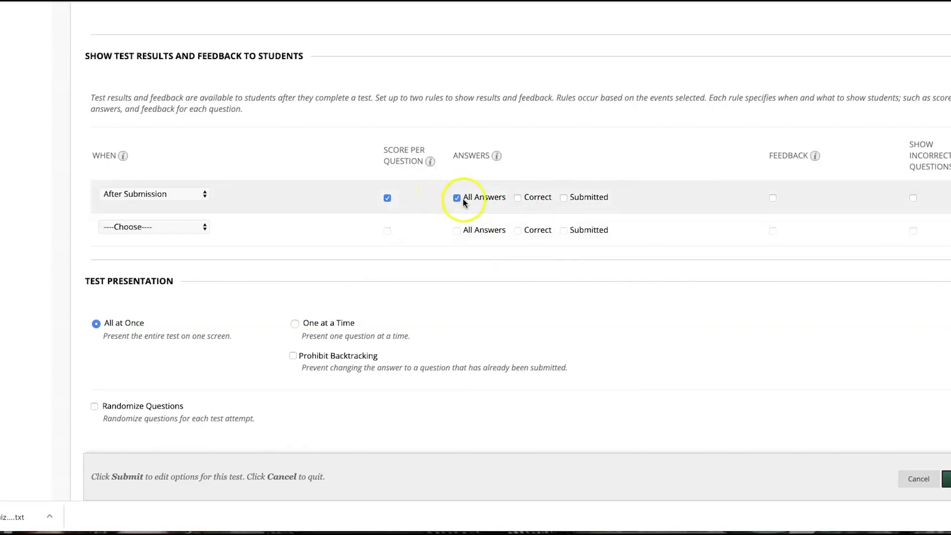
{"action": "left_click", "coordinate": [457, 199]}
{"action": "left_click", "coordinate": [517, 198]}
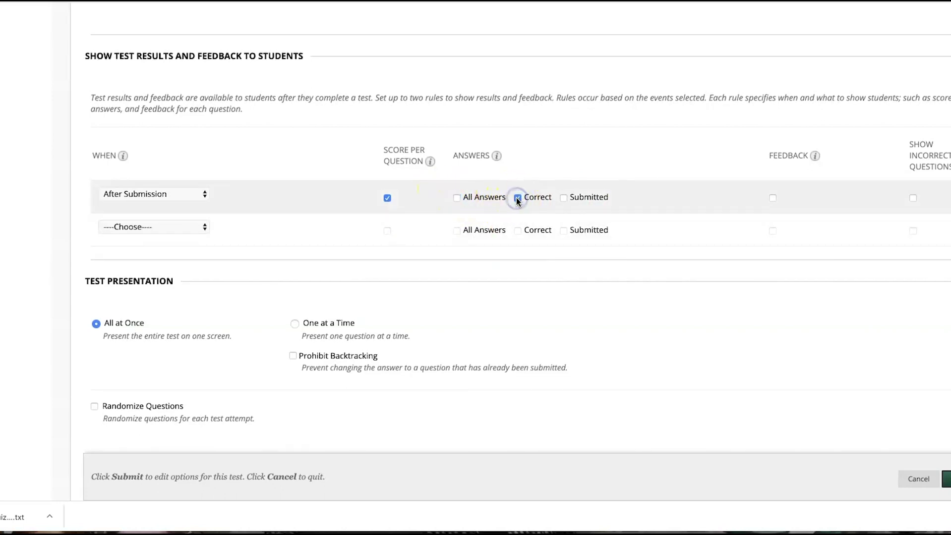
{"action": "left_click", "coordinate": [564, 198]}
{"action": "left_click", "coordinate": [518, 198]}
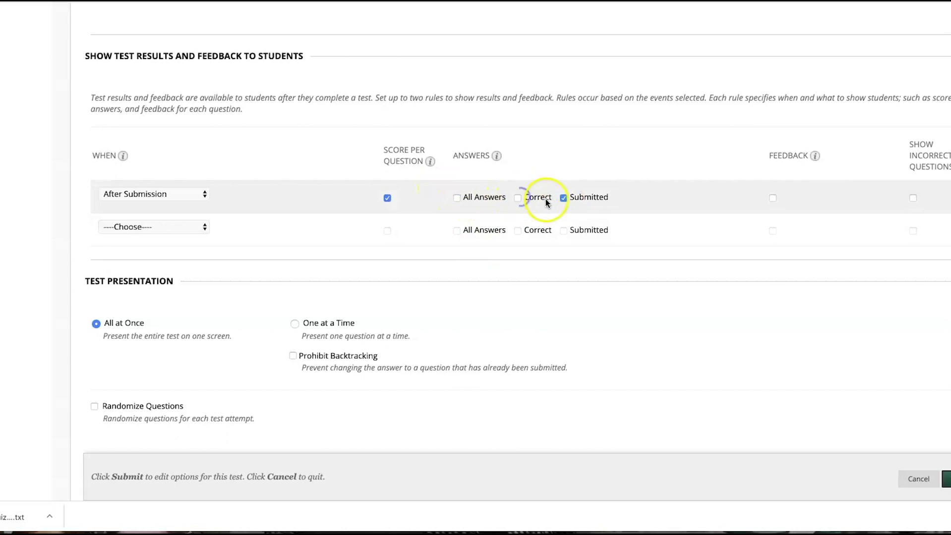
{"action": "left_click", "coordinate": [563, 198]}
Randomize the questions for each attempt, submit the test options and check the Vocabulary item in the content area
{"action": "scroll", "coordinate": [401, 231], "scroll_direction": "down", "scroll_amount": 1}
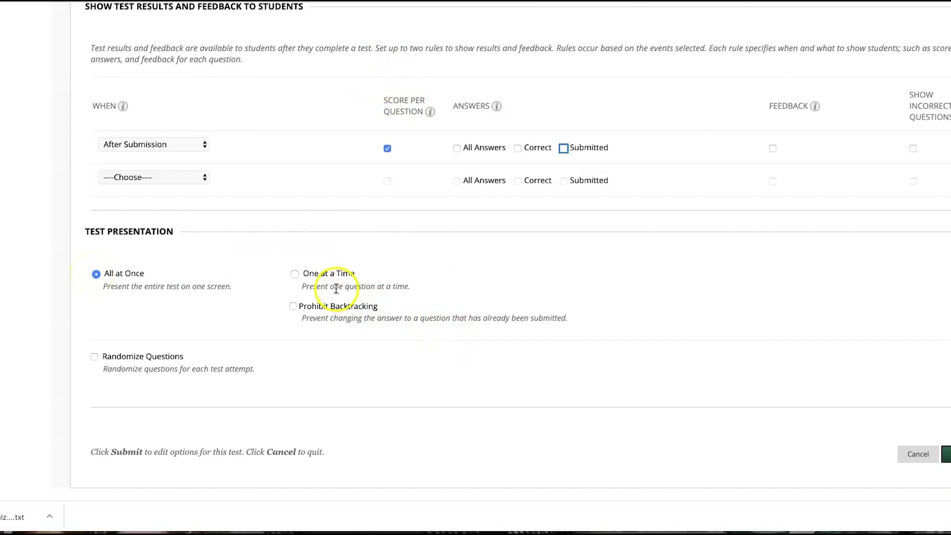
{"action": "scroll", "coordinate": [327, 297], "scroll_direction": "up", "scroll_amount": 1}
{"action": "scroll", "coordinate": [285, 288], "scroll_direction": "down", "scroll_amount": 1}
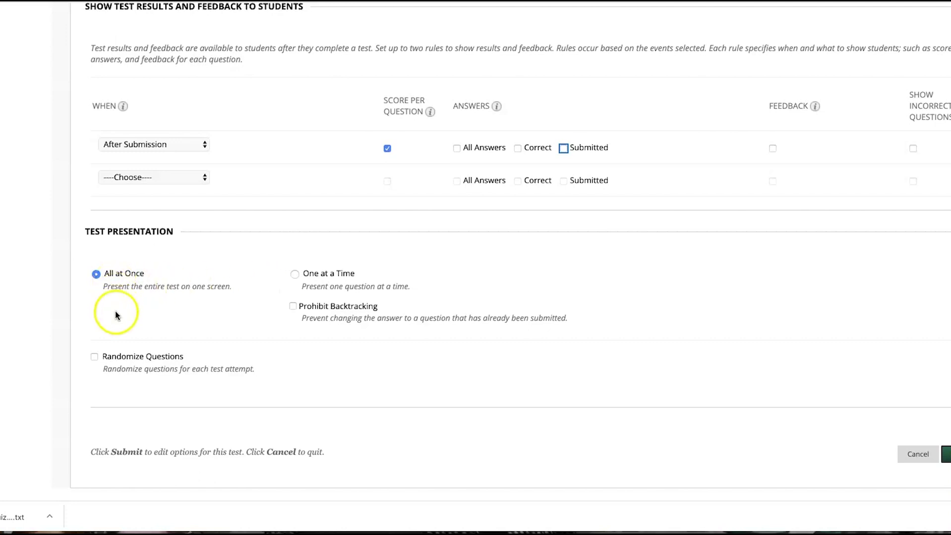
{"action": "left_click", "coordinate": [94, 357]}
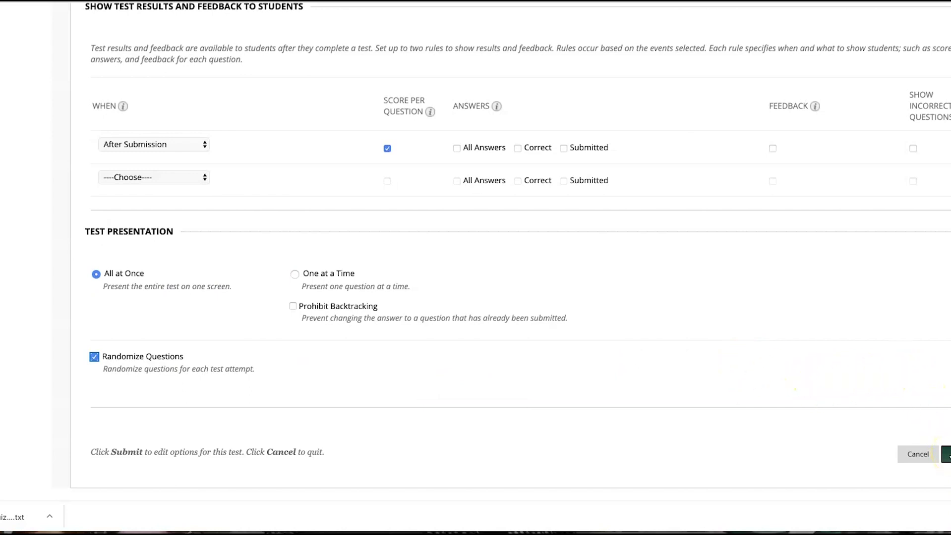
{"action": "left_click", "coordinate": [948, 455]}
{"action": "left_click", "coordinate": [477, 278]}
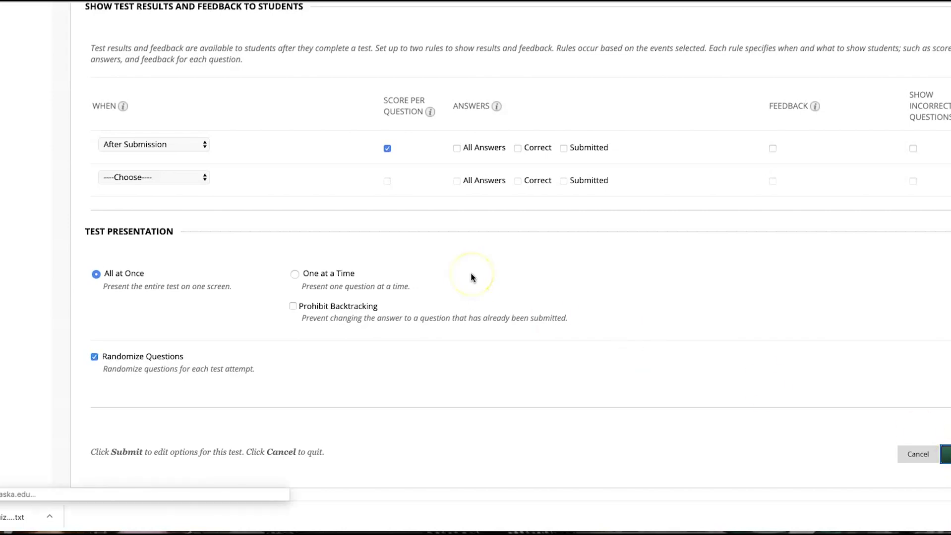
{"action": "scroll", "coordinate": [568, 340], "scroll_direction": "down", "scroll_amount": 3}
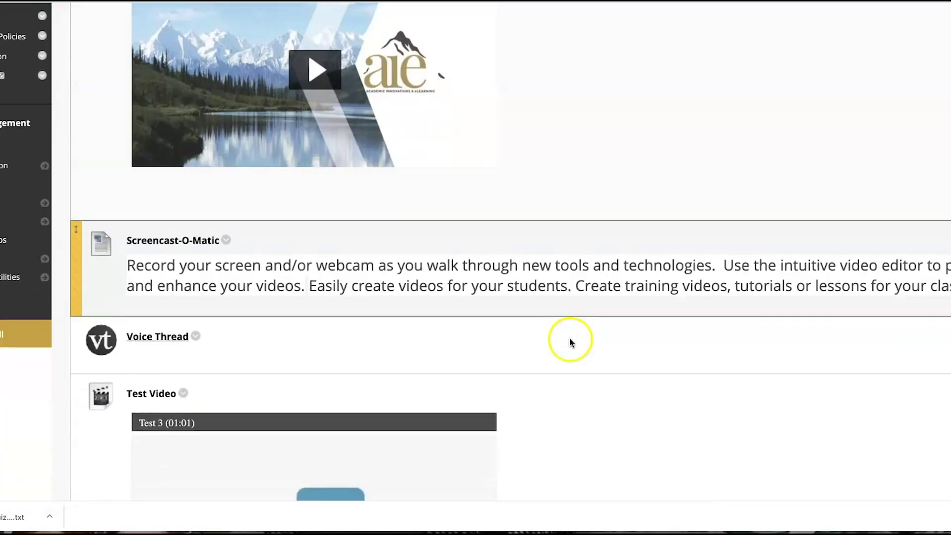
{"action": "scroll", "coordinate": [570, 342], "scroll_direction": "down", "scroll_amount": 5}
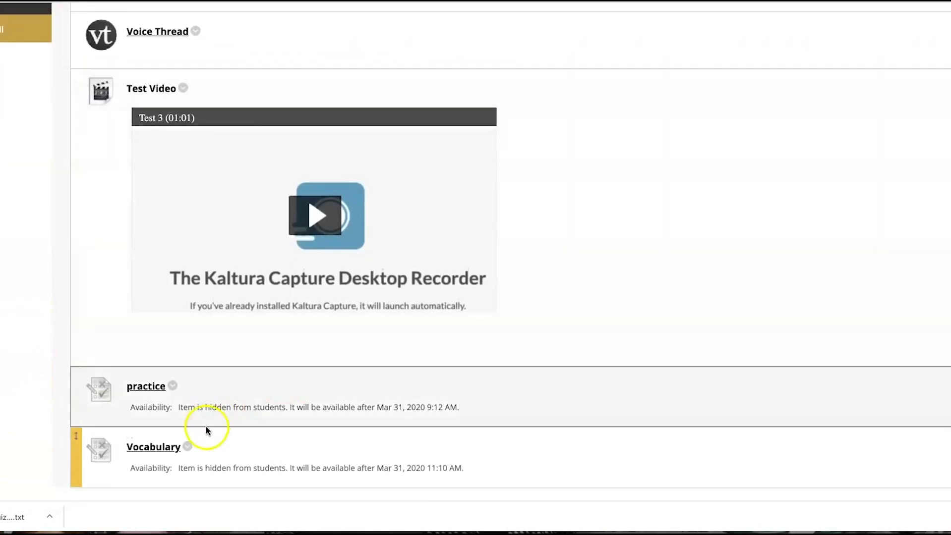
{"action": "scroll", "coordinate": [437, 355], "scroll_direction": "up", "scroll_amount": 10}
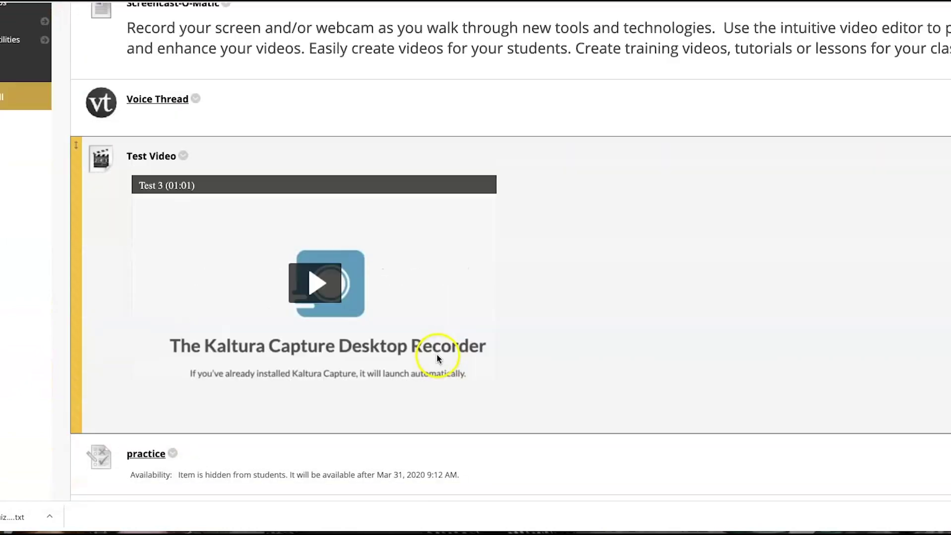